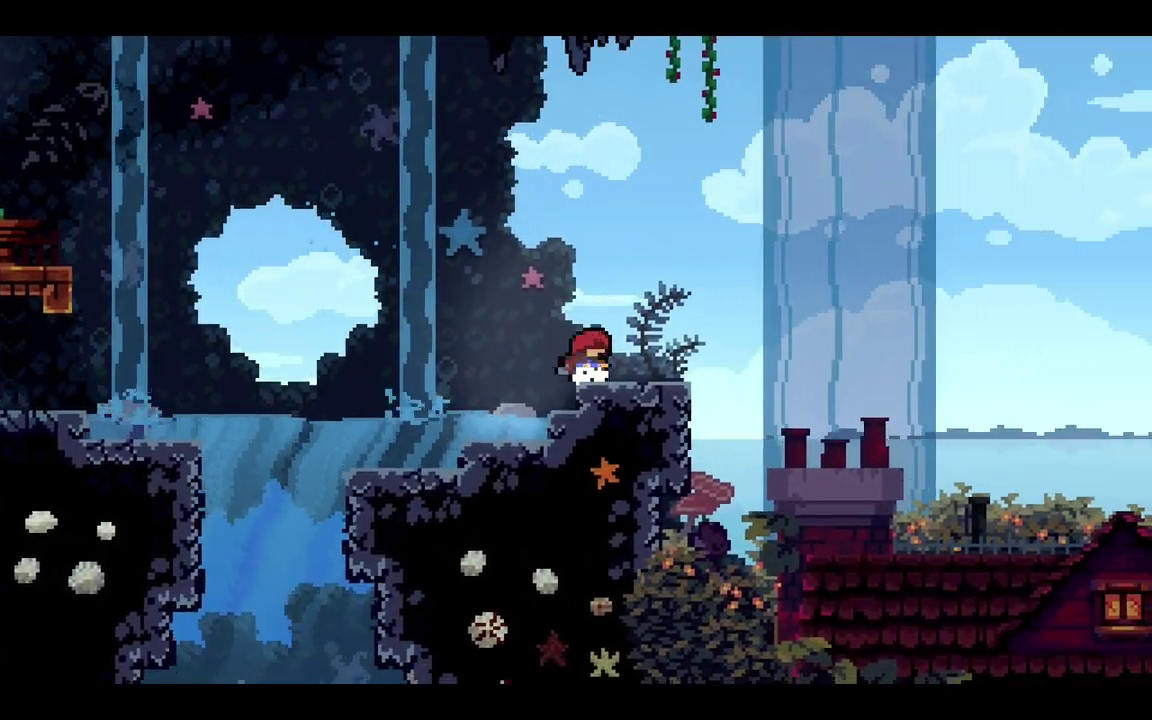
key("x")
key("c")
key("Right")
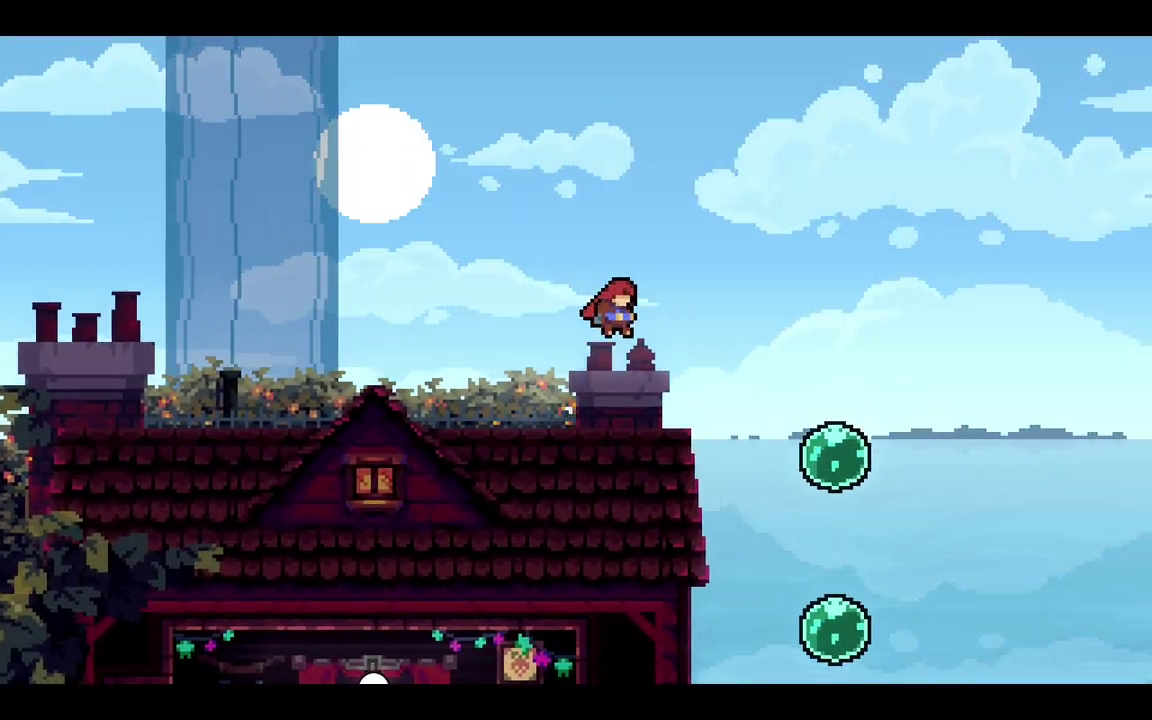
key("c")
key("Down")
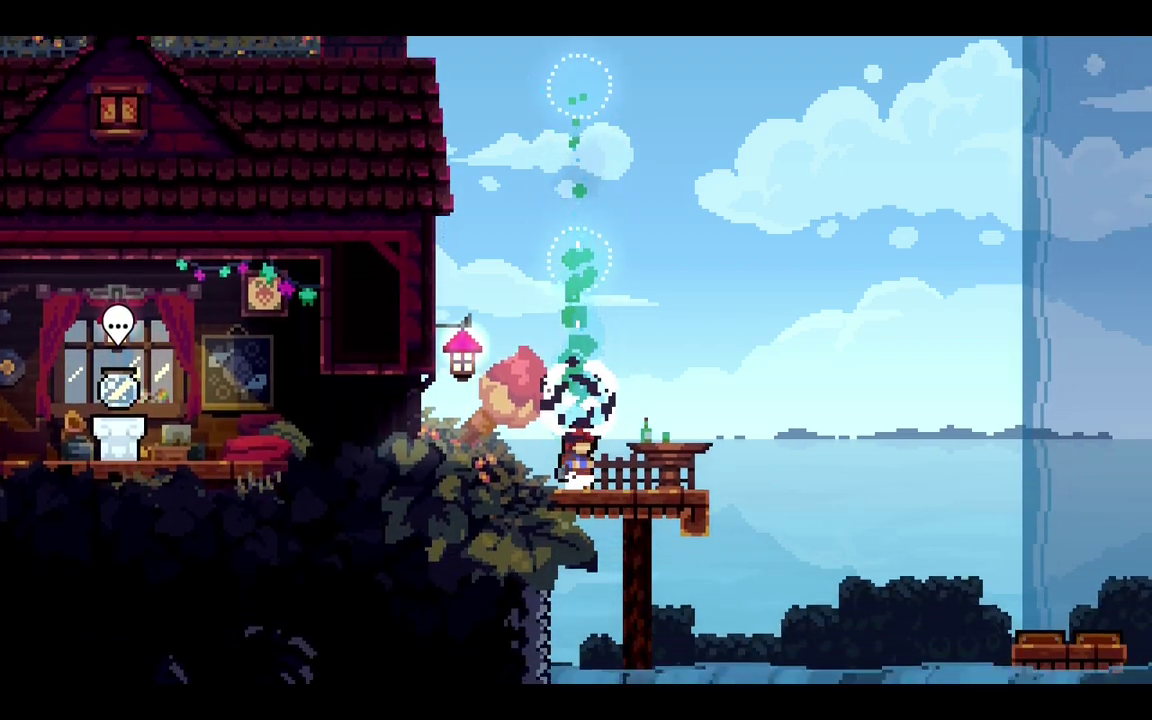
key("Right")
key("Right")
key("x")
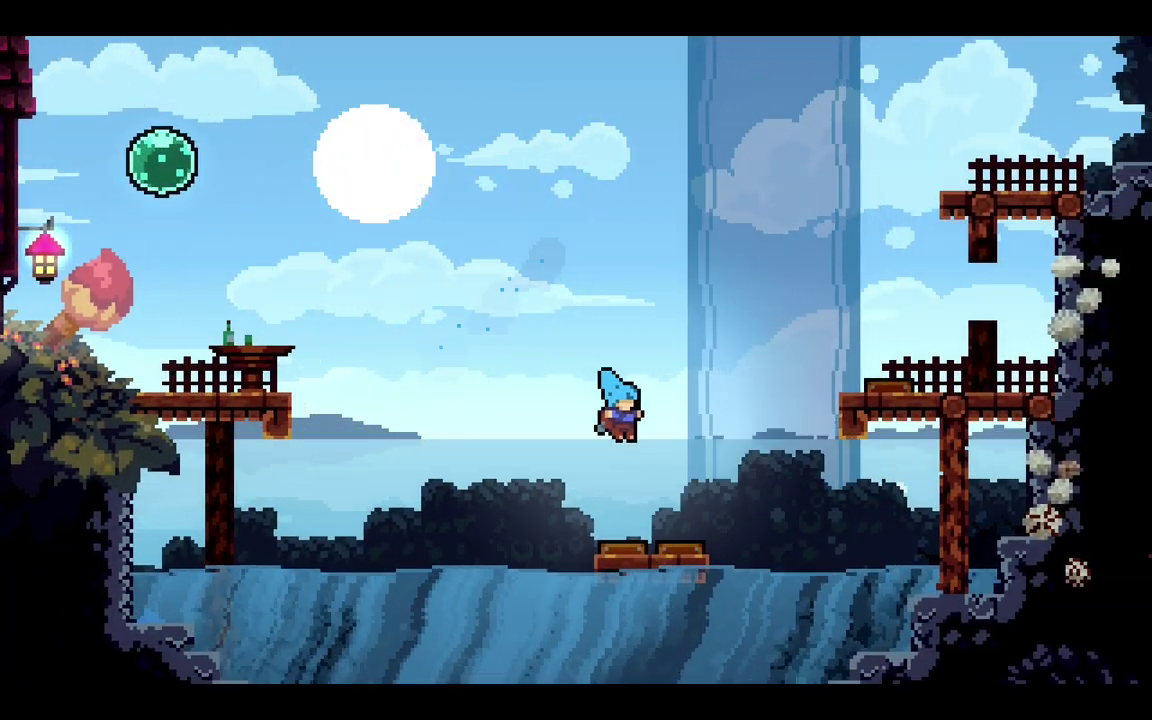
key("x")
key("c")
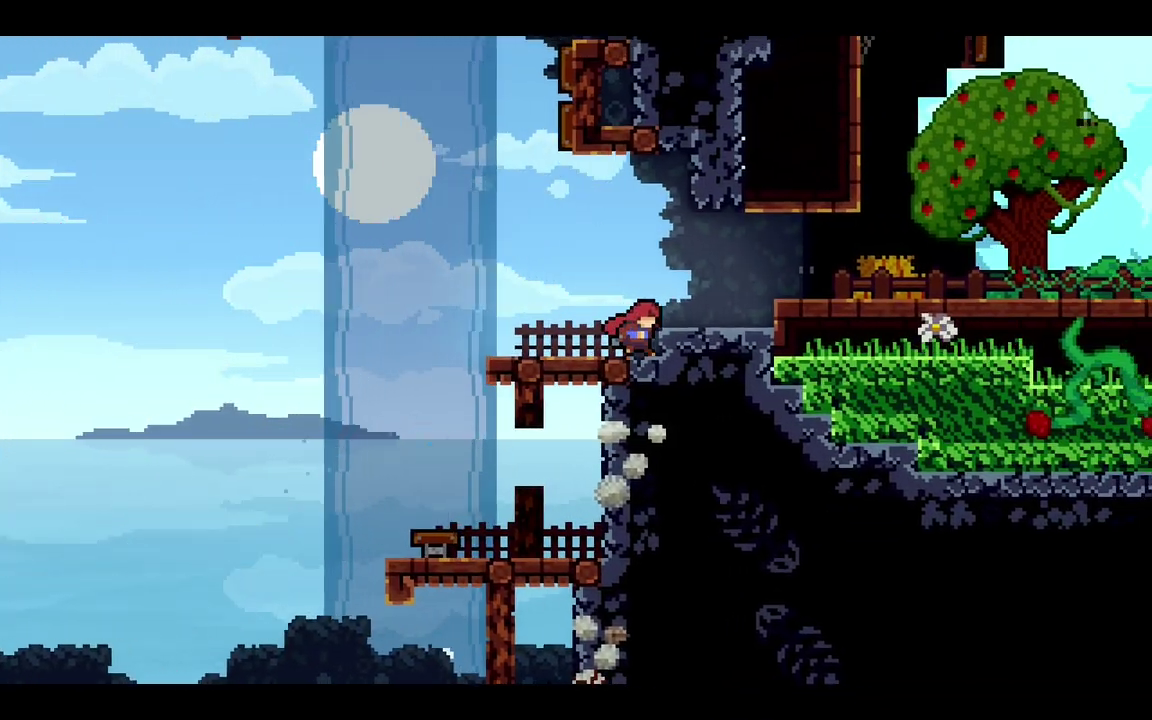
key("Left")
key("c")
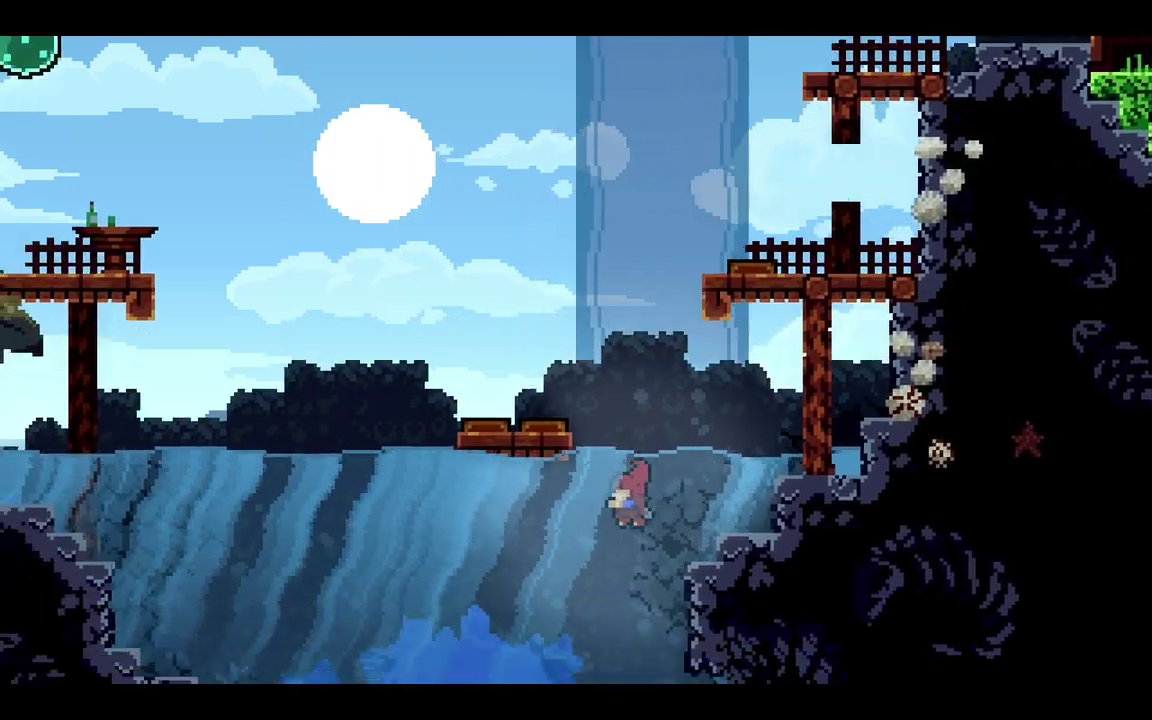
key("Down")
key("Left")
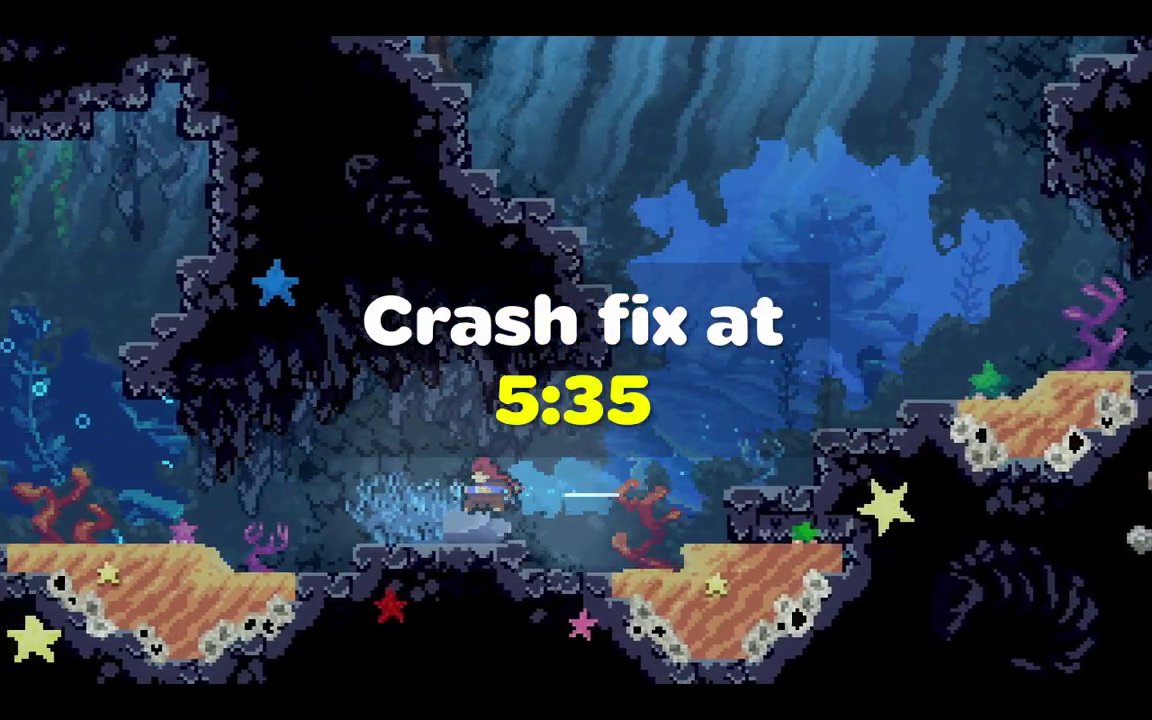
key("Up")
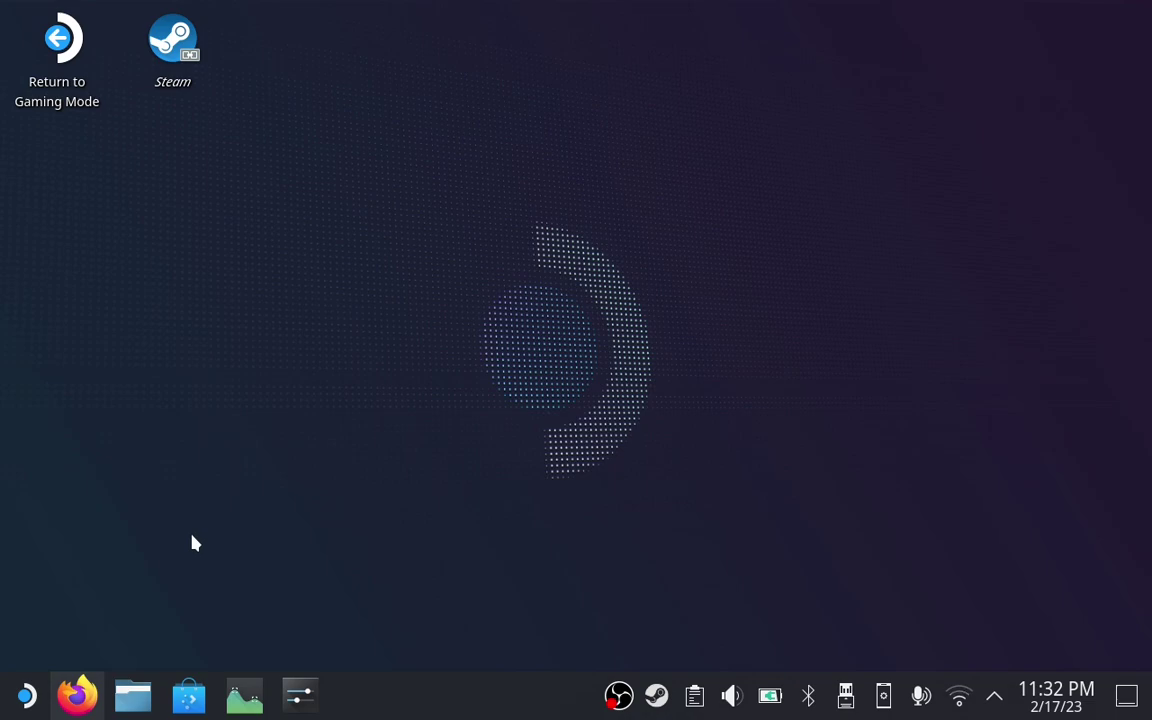
Check the Discover software center for available updates and close it.
left_click(191, 705)
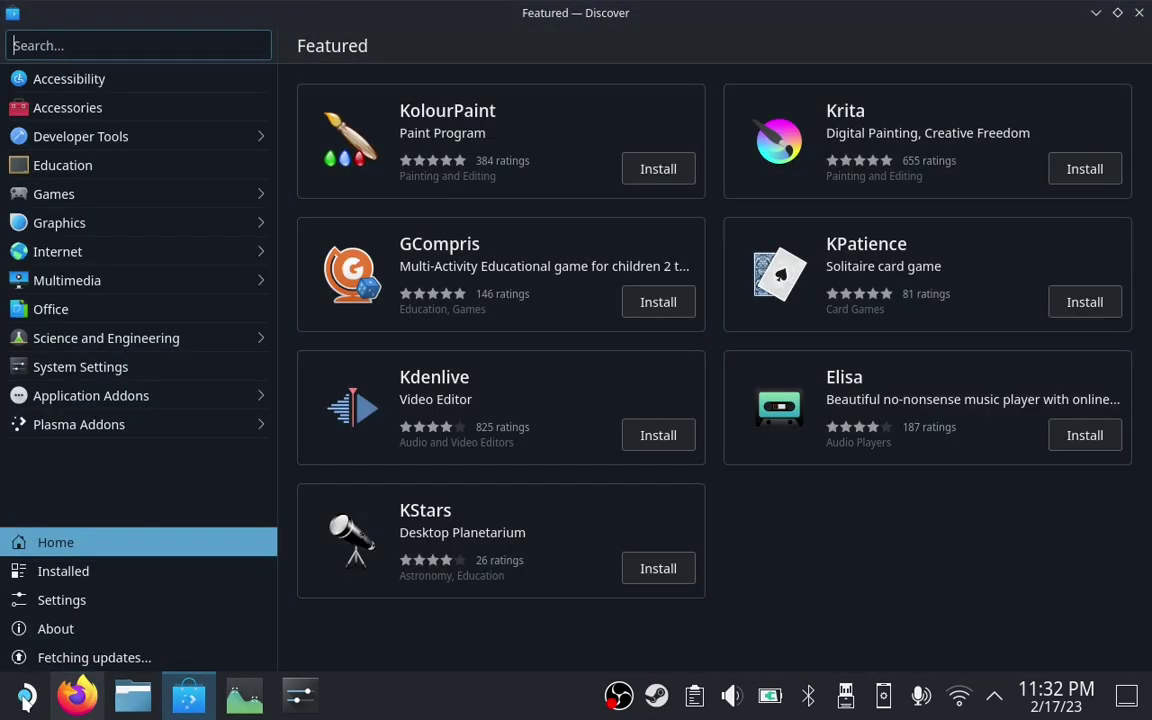
left_click(25, 697)
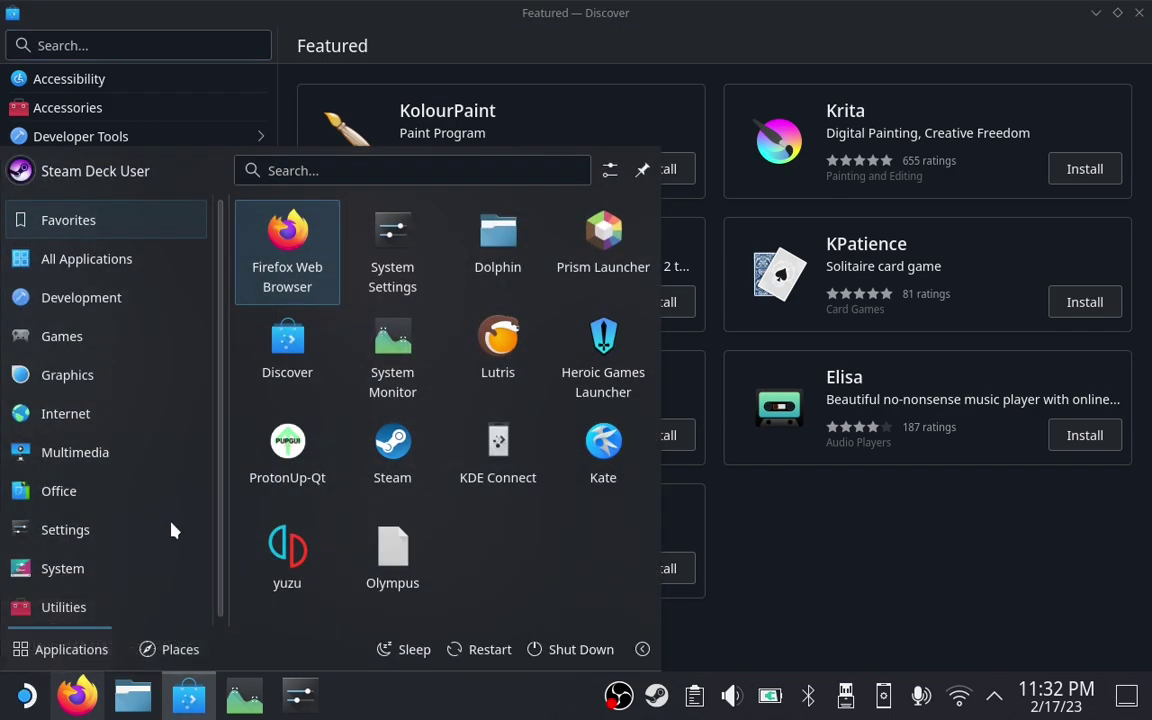
mouse_move(172, 530)
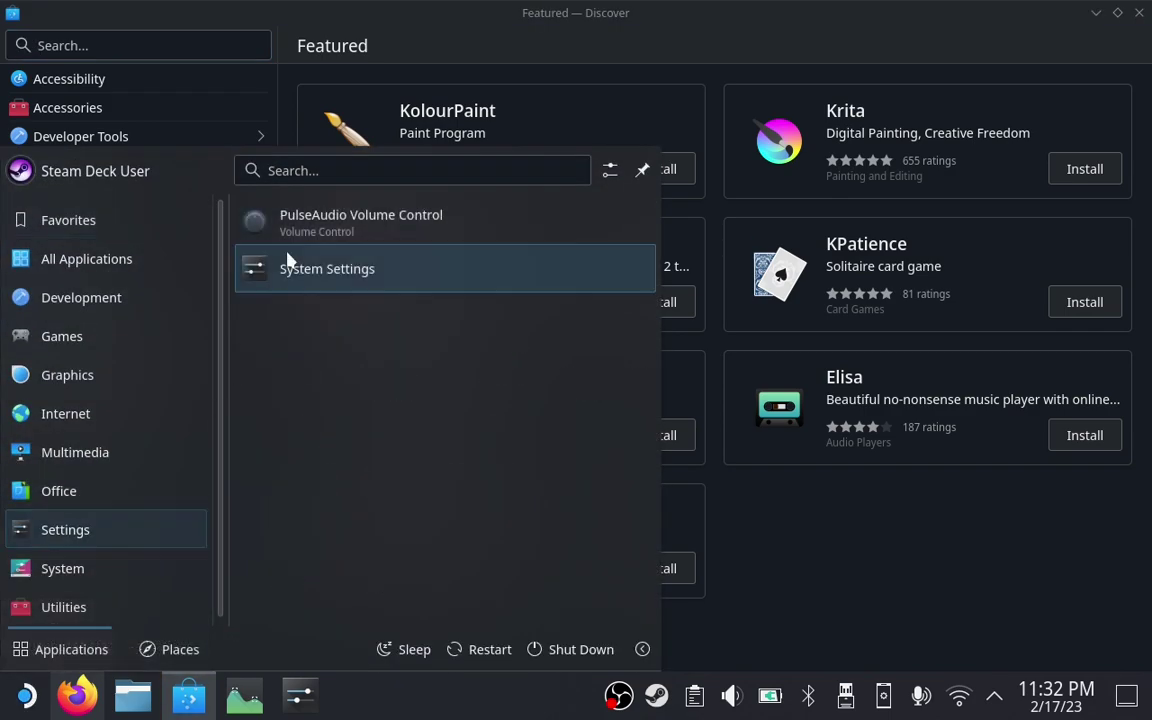
left_click(353, 170)
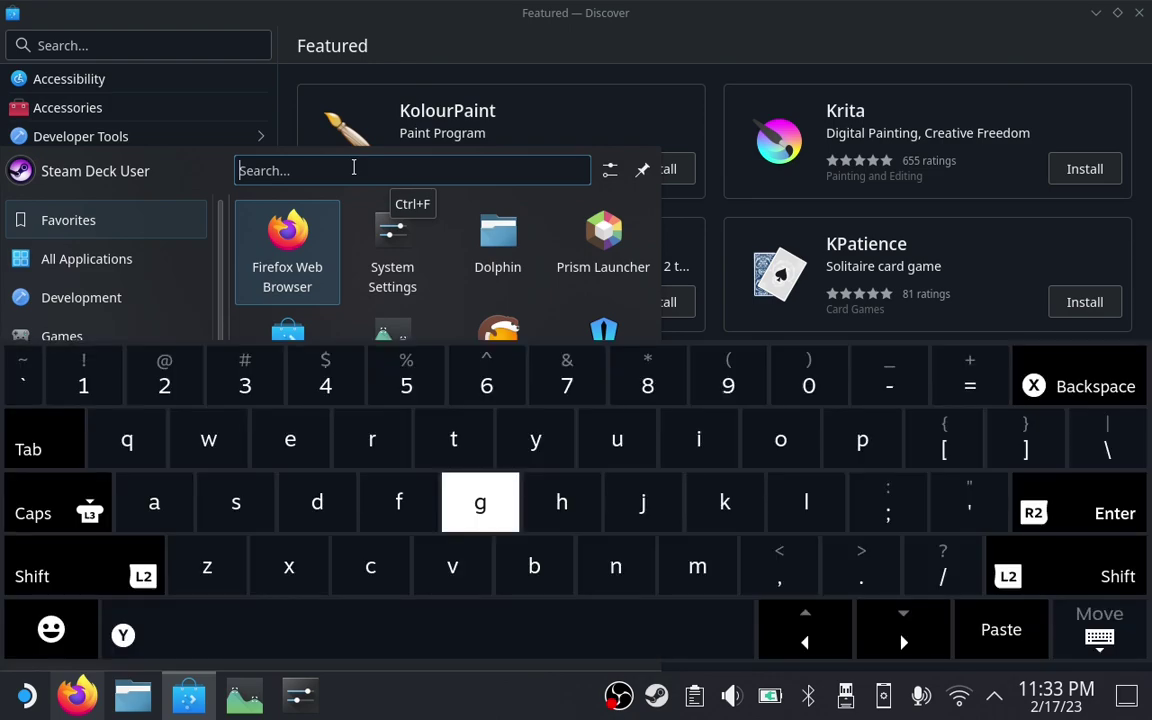
left_click(68, 657)
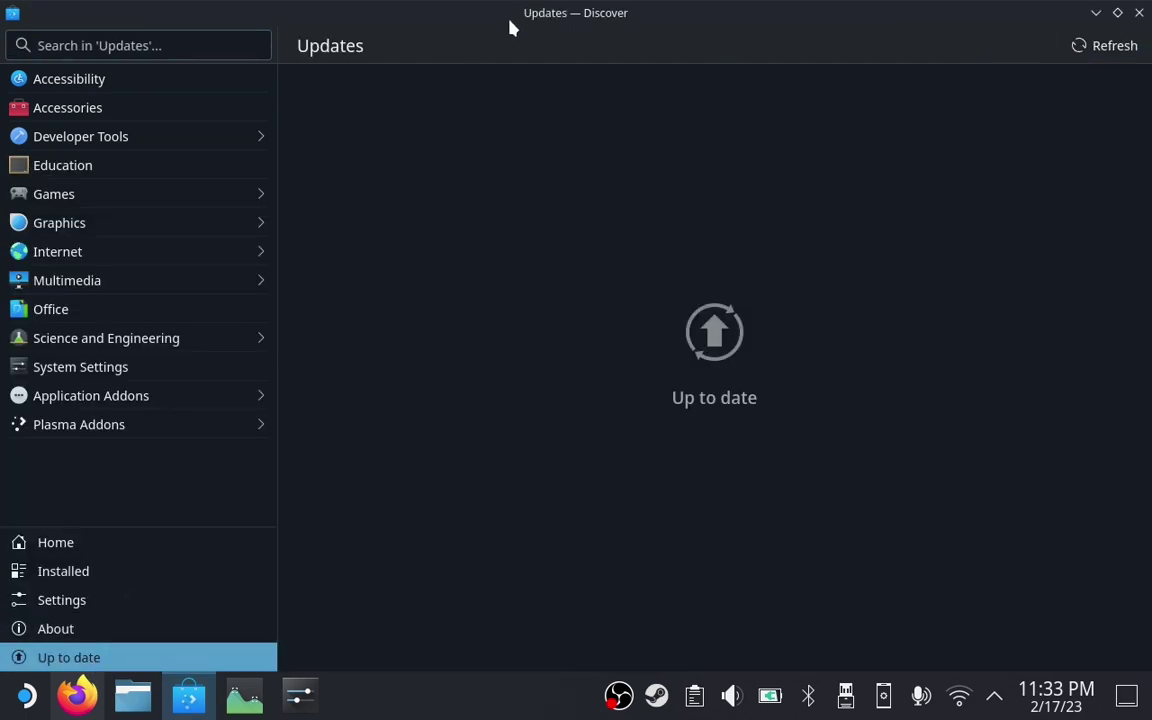
key("ctrl+q")
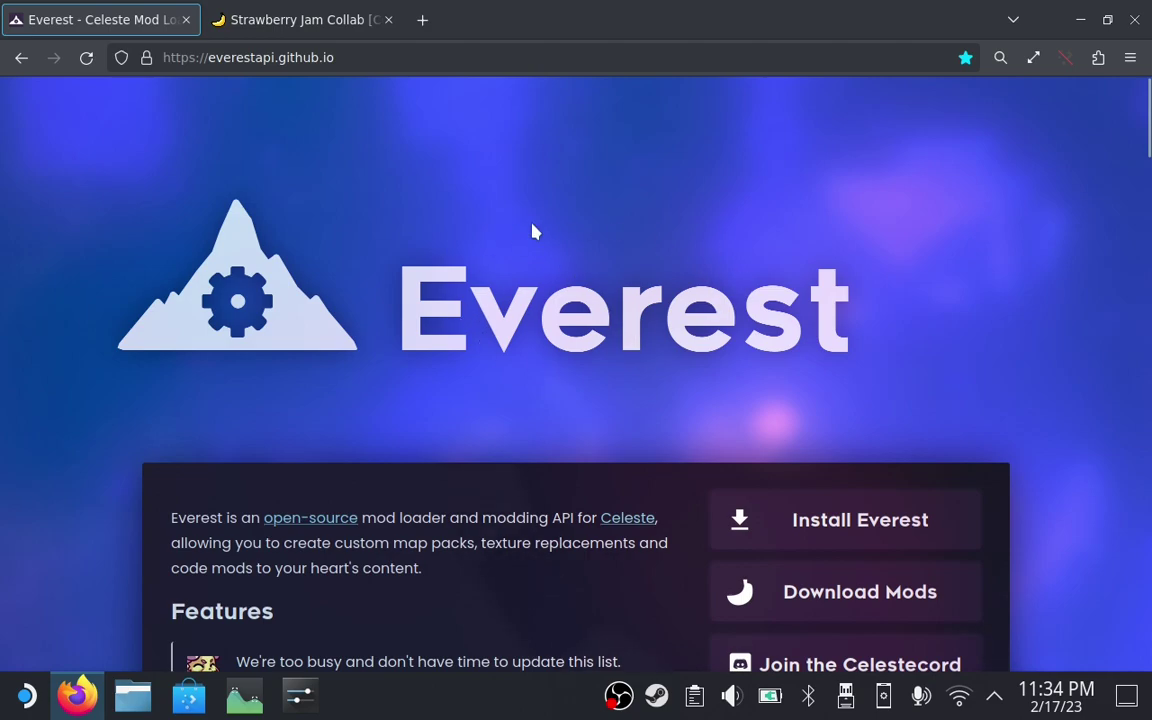
Download the latest Linux autobuild of Olympus from the Everest site's installation instructions in Firefox, and minimize the browser.
left_click(341, 10)
left_click(149, 12)
left_click(849, 527)
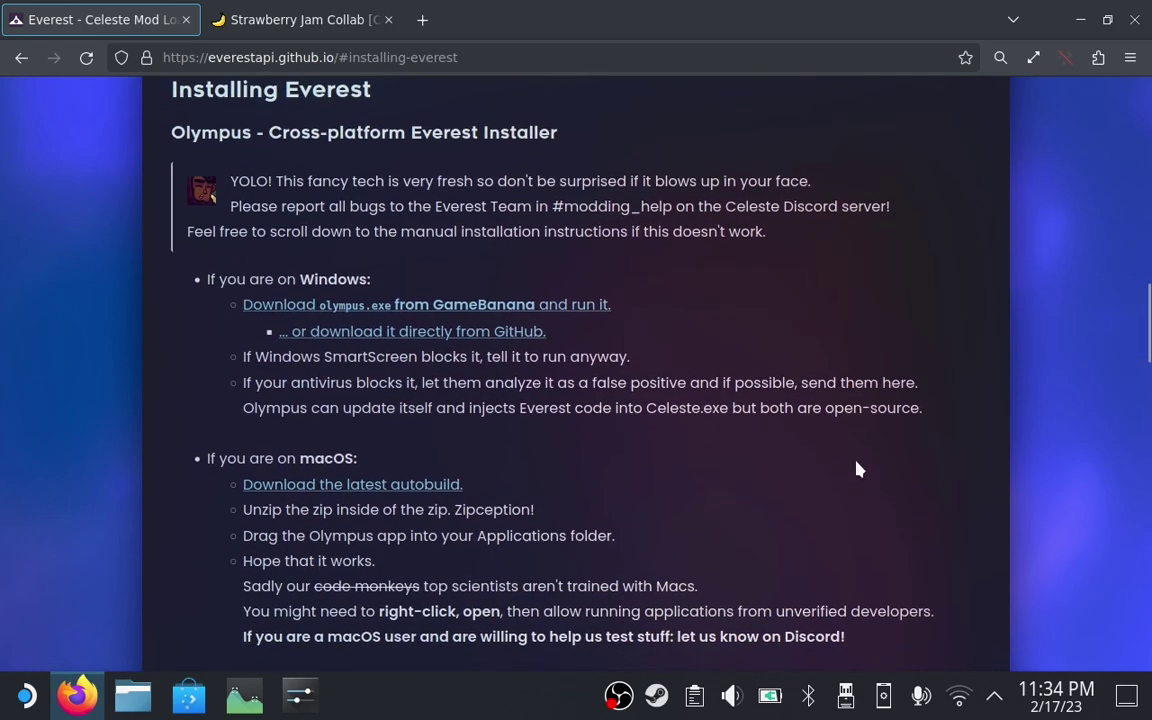
scroll(770, 470, "down", 5)
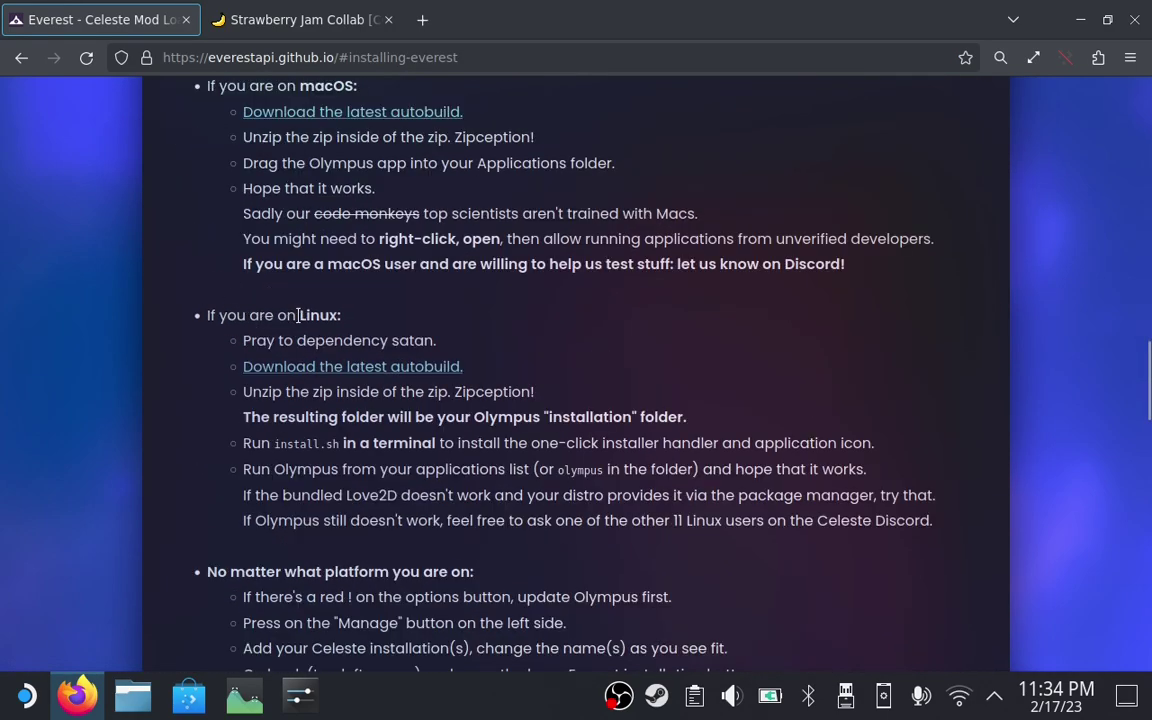
left_click_drag(298, 315, 350, 320)
left_click(312, 370)
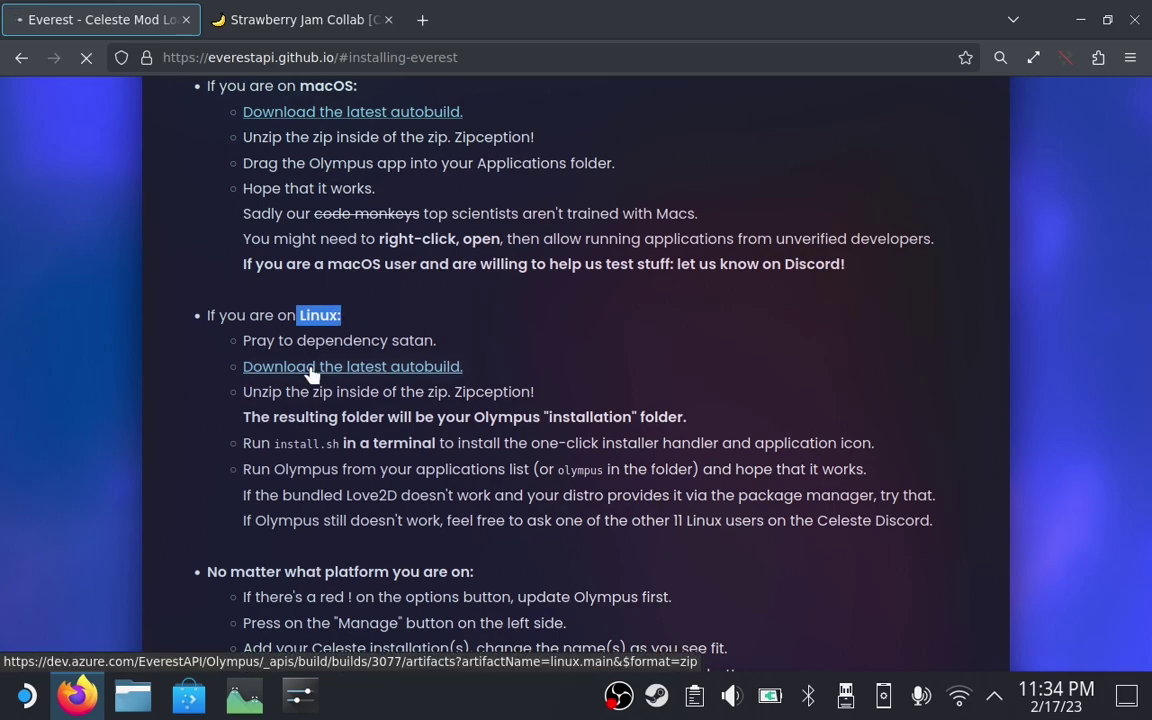
left_click(77, 695)
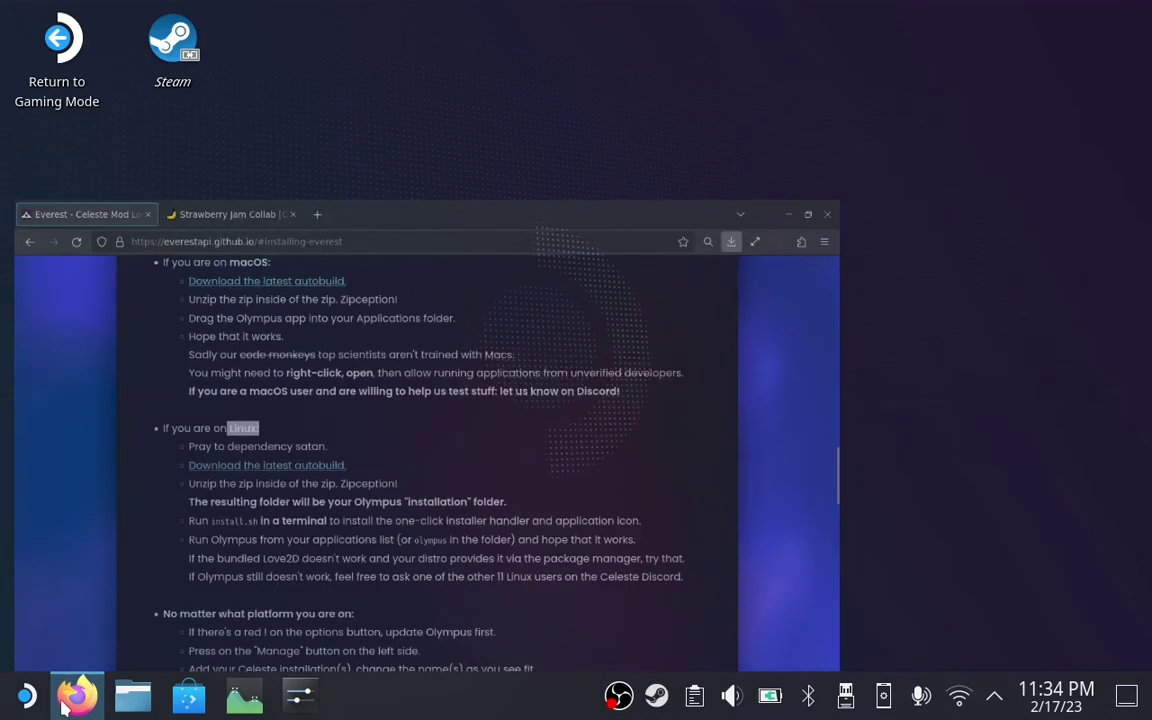
In the Dolphin file manager, extract linux.main.zip from the Downloads folder into an autodetected subfolder.
left_click(143, 704)
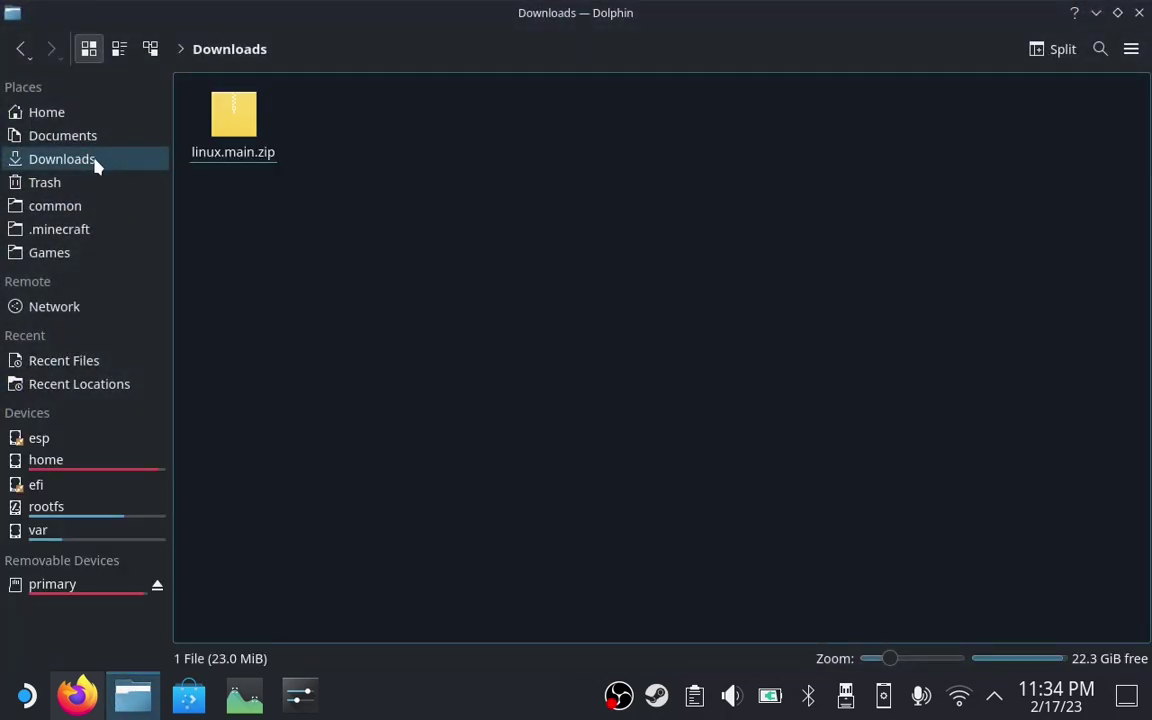
right_click(236, 150)
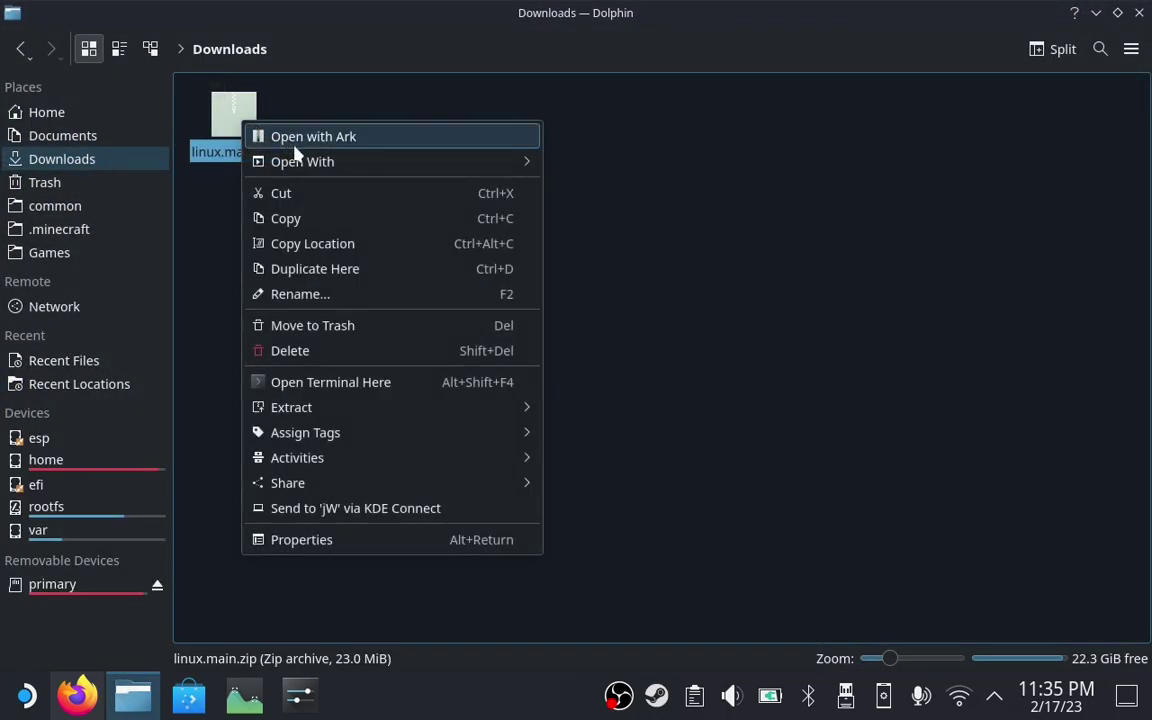
mouse_move(546, 428)
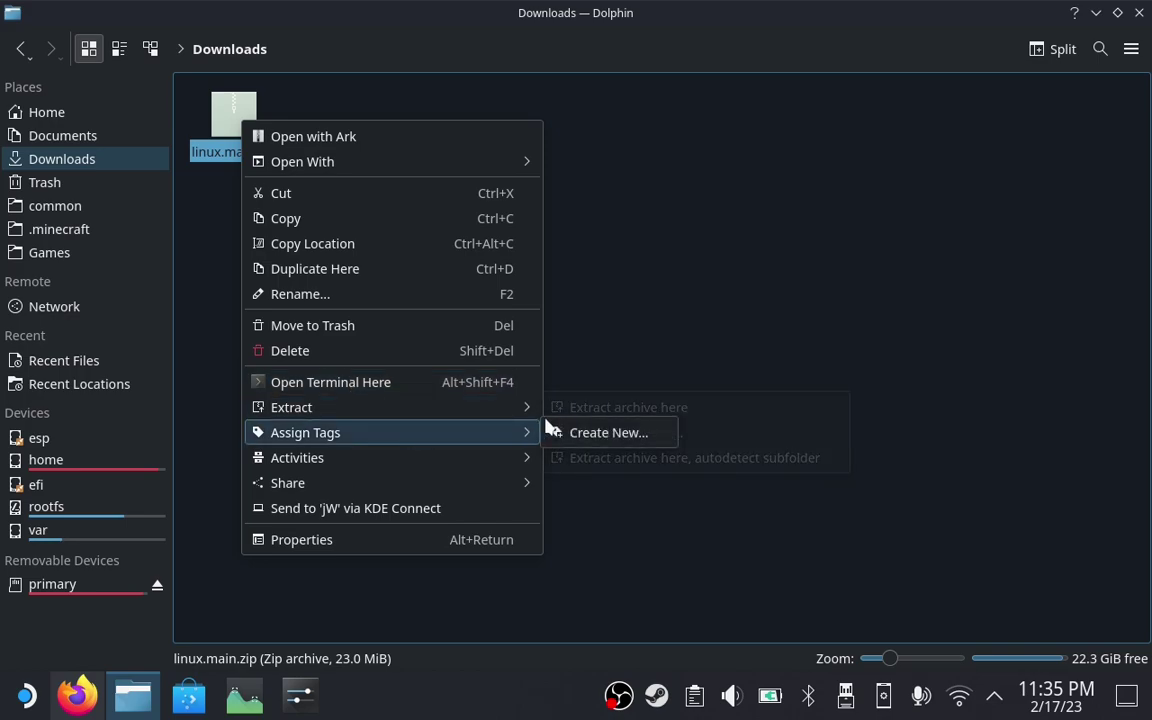
mouse_move(527, 408)
left_click(609, 460)
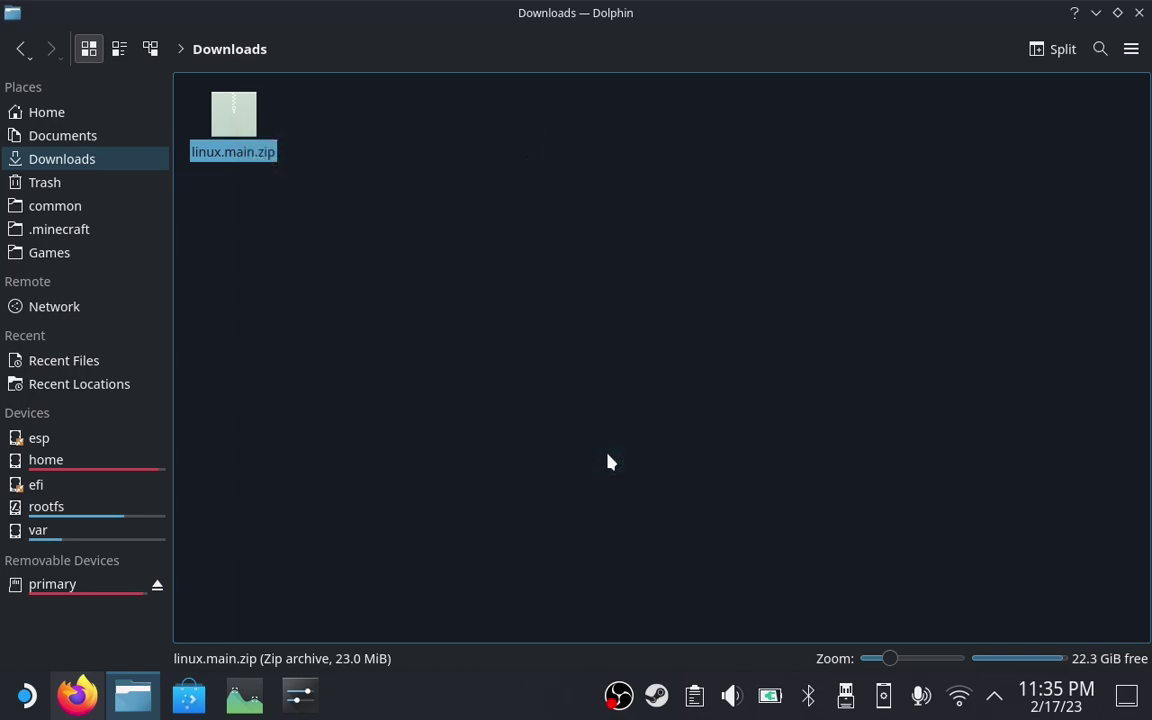
left_click(507, 390)
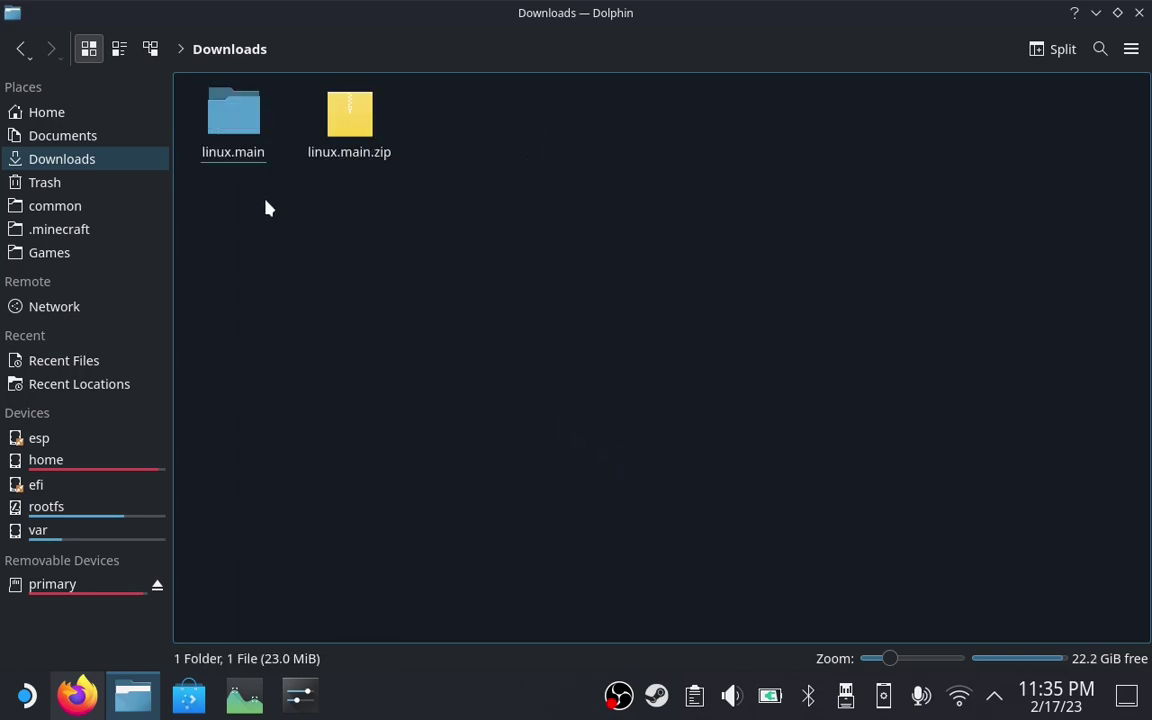
Extract the dist.zip archive inside the linux.main folder.
left_click(233, 115)
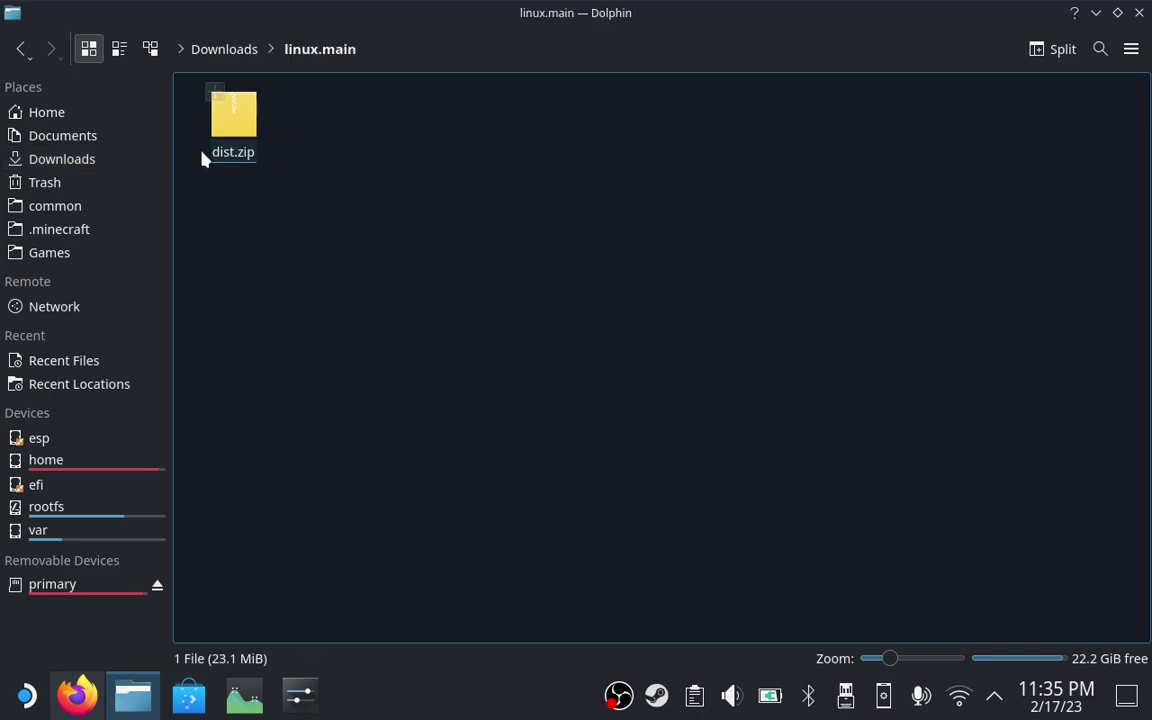
right_click(244, 122)
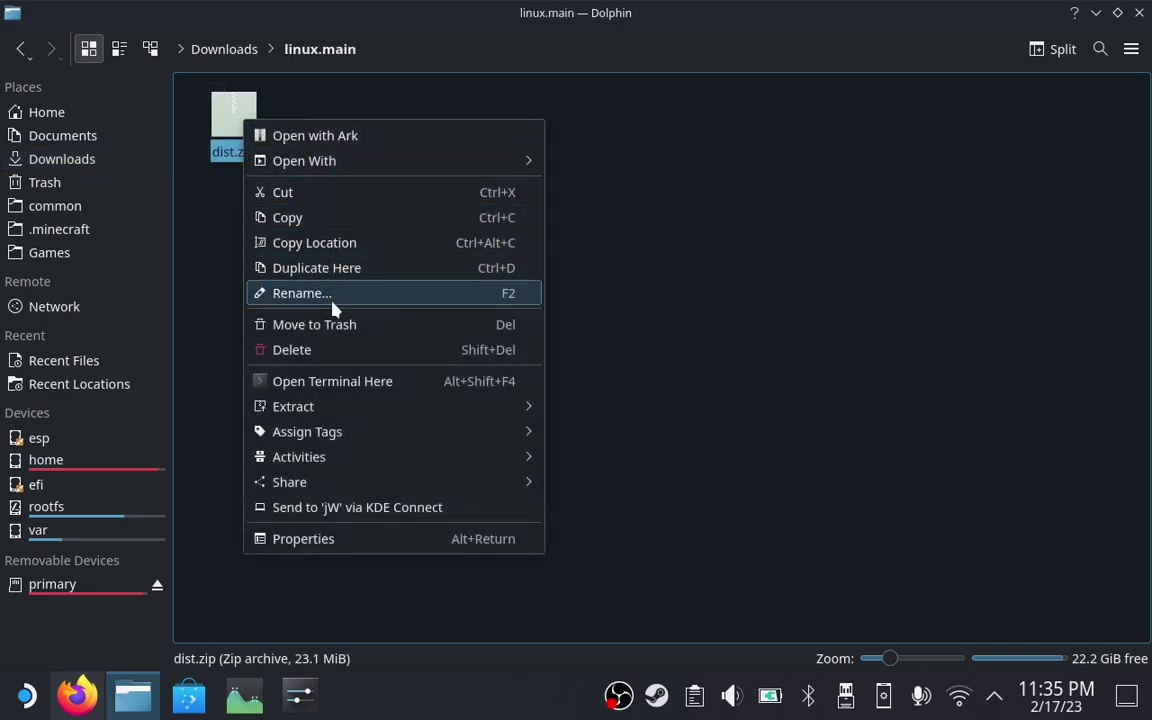
left_click(610, 400)
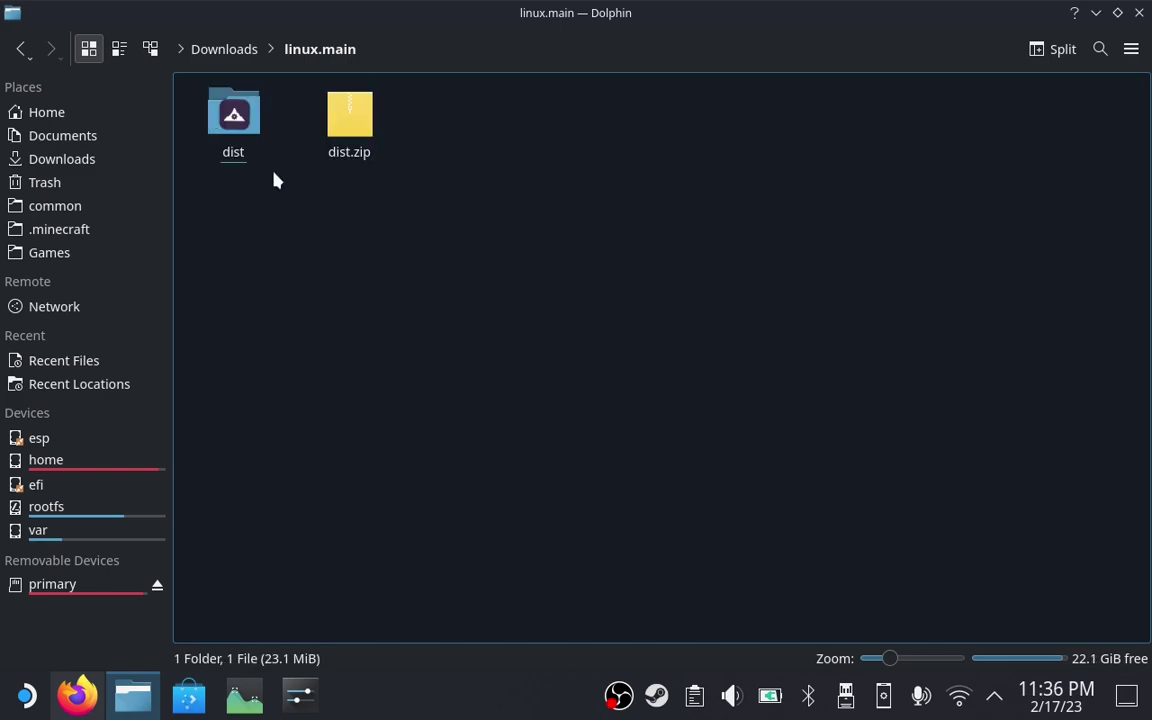
Examine the extracted dist folder and possible storage locations: the AppImage folder under Games in Home, and the primary removable drive.
left_click(236, 118)
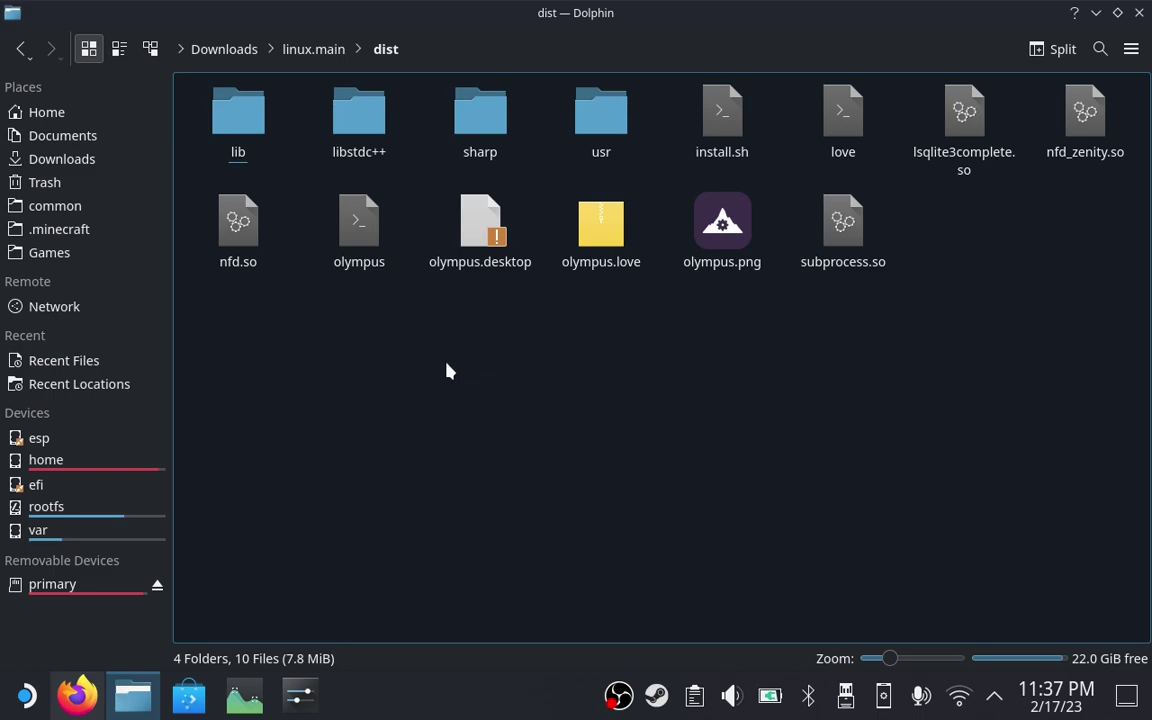
left_click(93, 114)
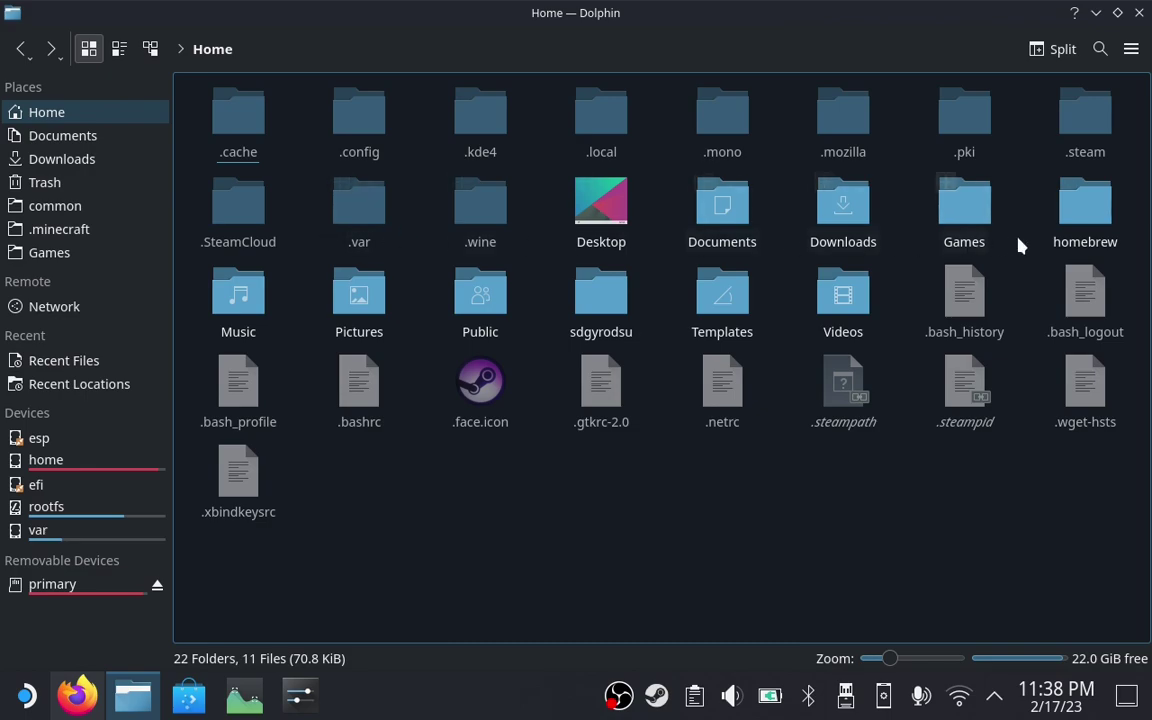
left_click(964, 212)
left_click(245, 119)
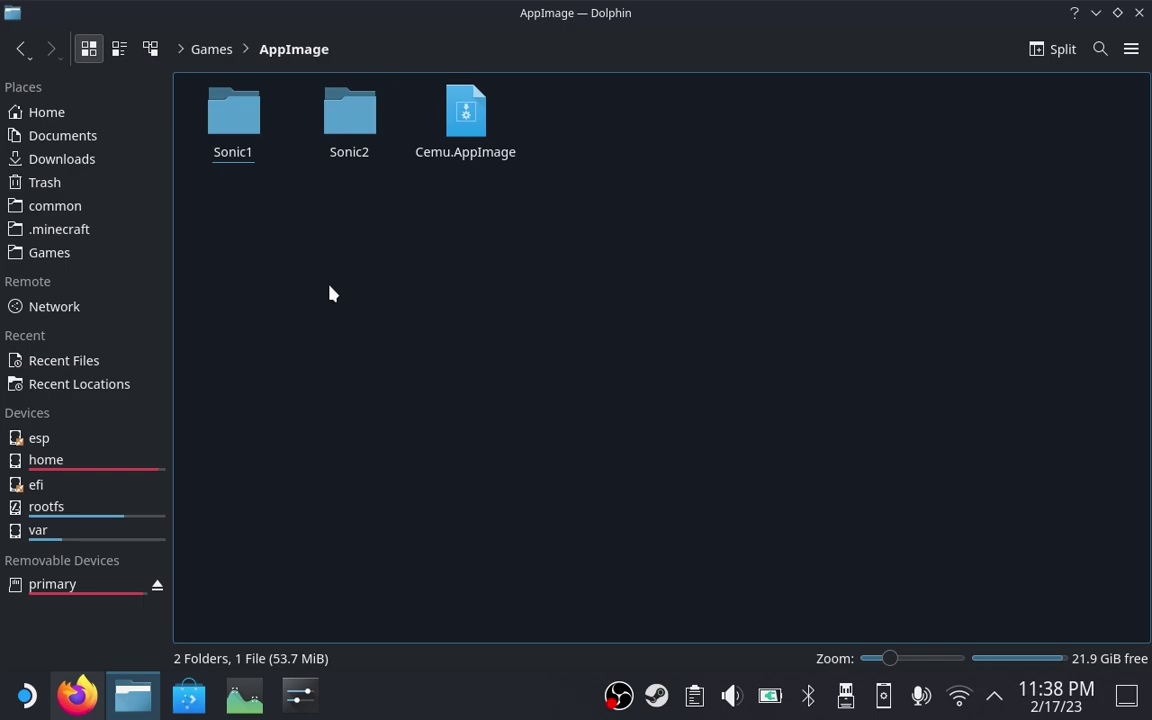
left_click(79, 594)
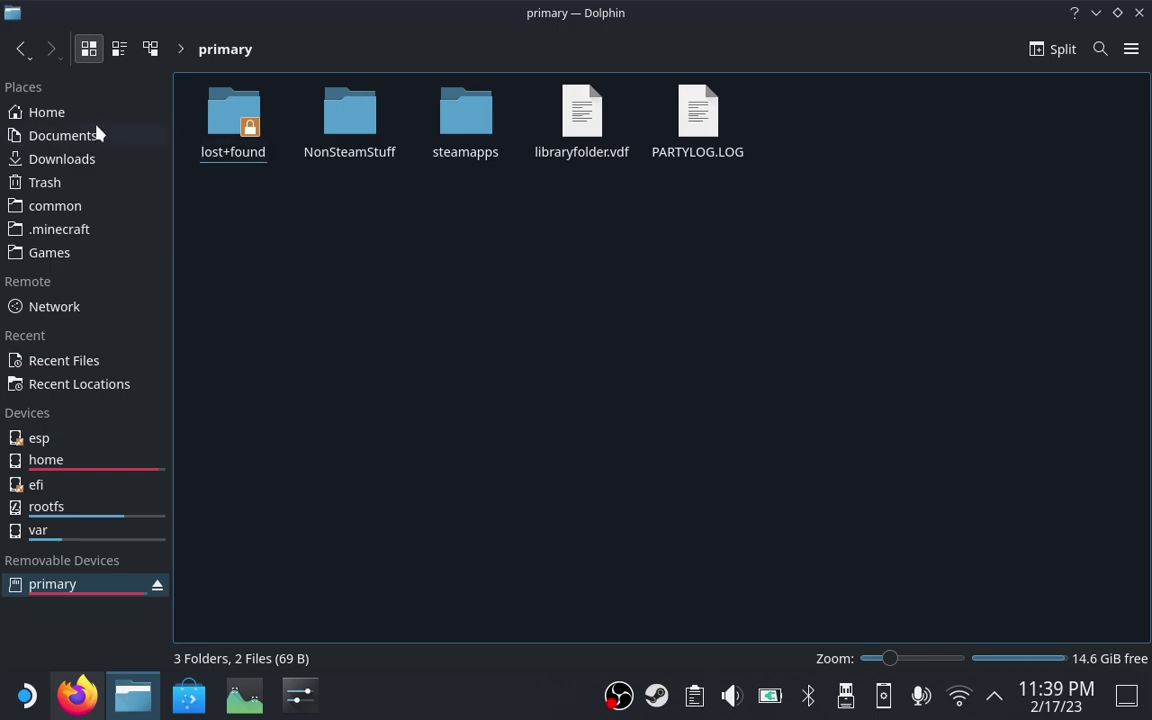
Copy the dist folder from Downloads/linux.main into the NonSteamStuff folder on the primary drive.
left_click(62, 159)
left_click(234, 115)
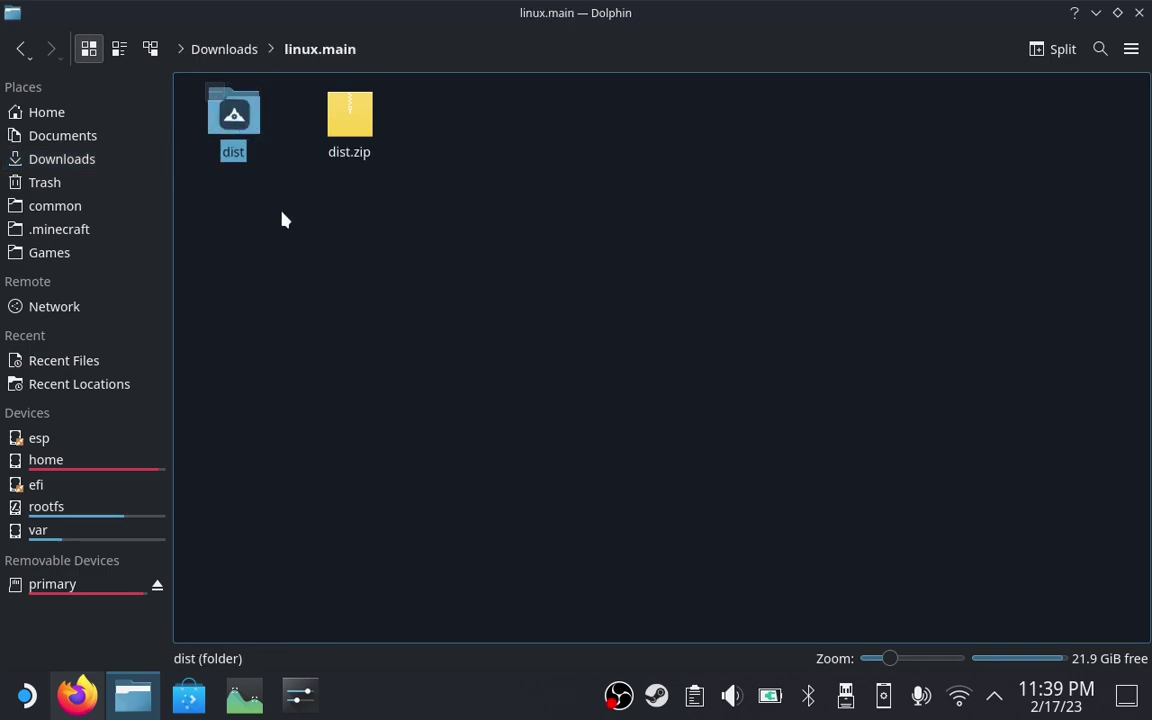
right_click(238, 130)
left_click(324, 254)
left_click(69, 586)
left_click(234, 115)
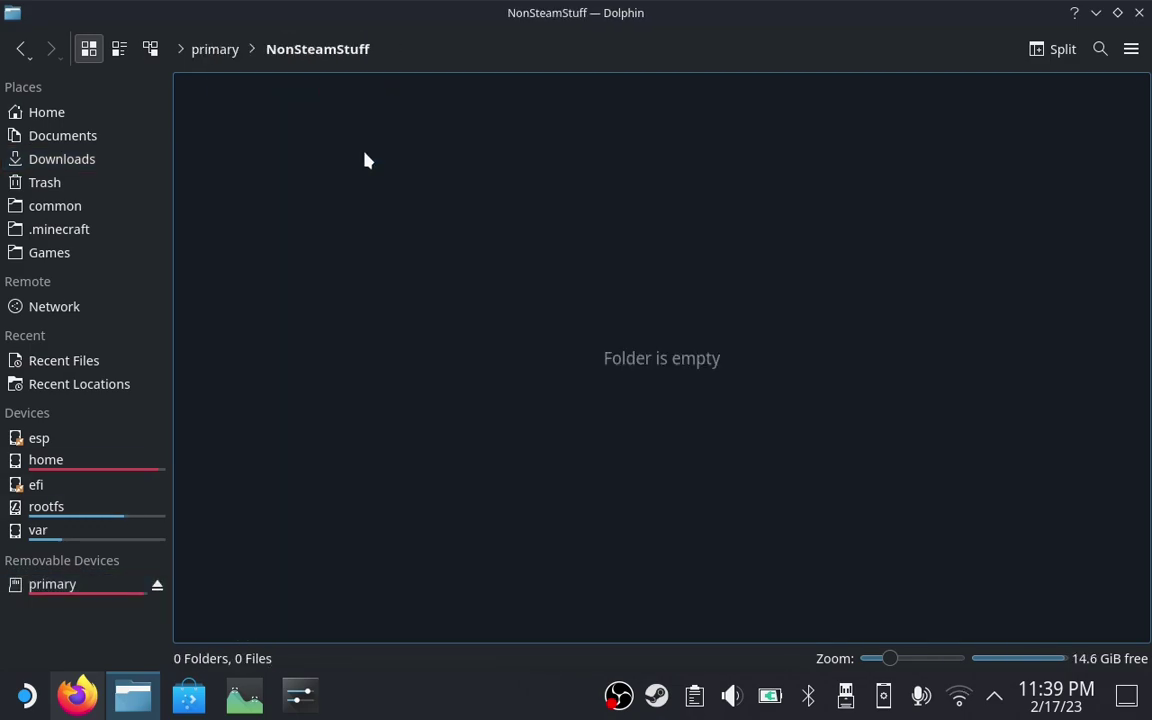
right_click(365, 159)
left_click(432, 243)
Rename the copied dist folder in NonSteamStuff to Olympus.
right_click(236, 105)
left_click(306, 371)
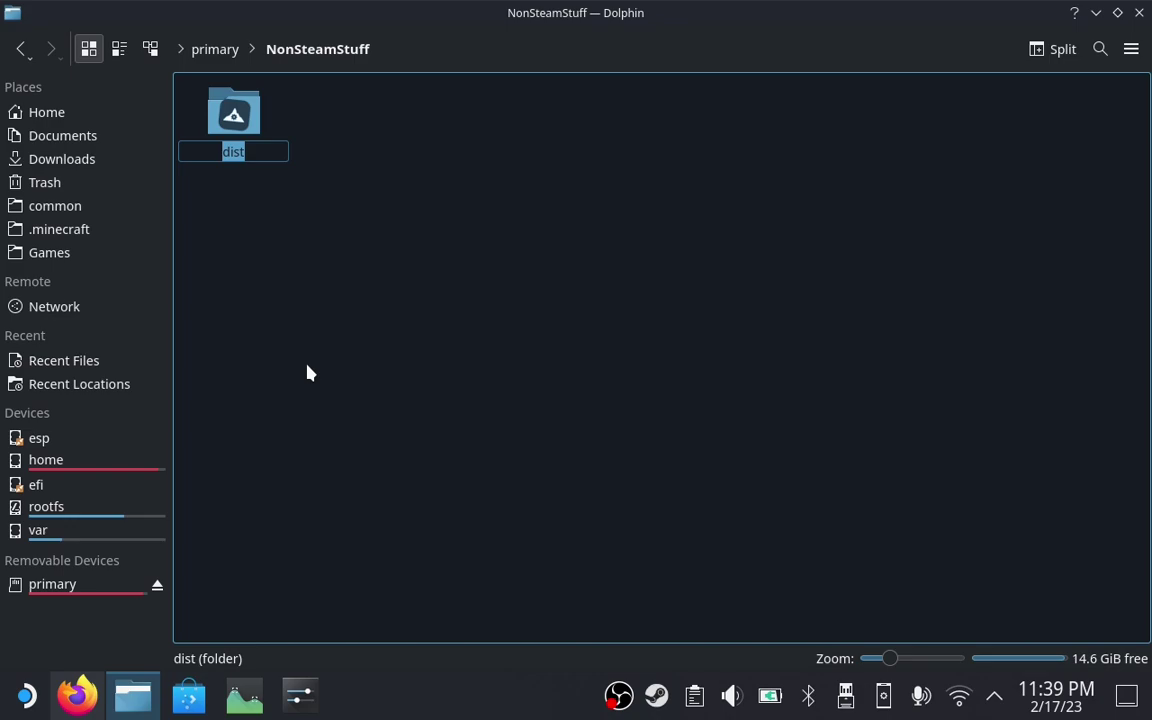
type("Olympus")
key("Return")
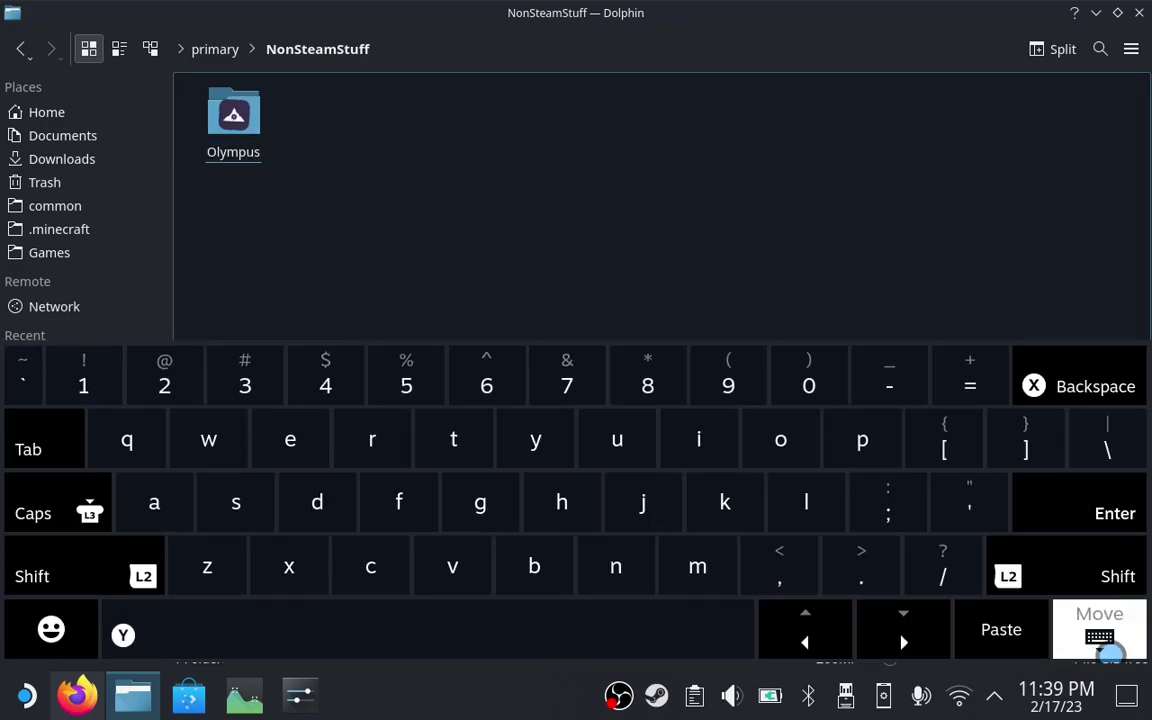
Run ./install.sh in a terminal opened inside the Olympus folder in NonSteamStuff.
left_click(234, 117)
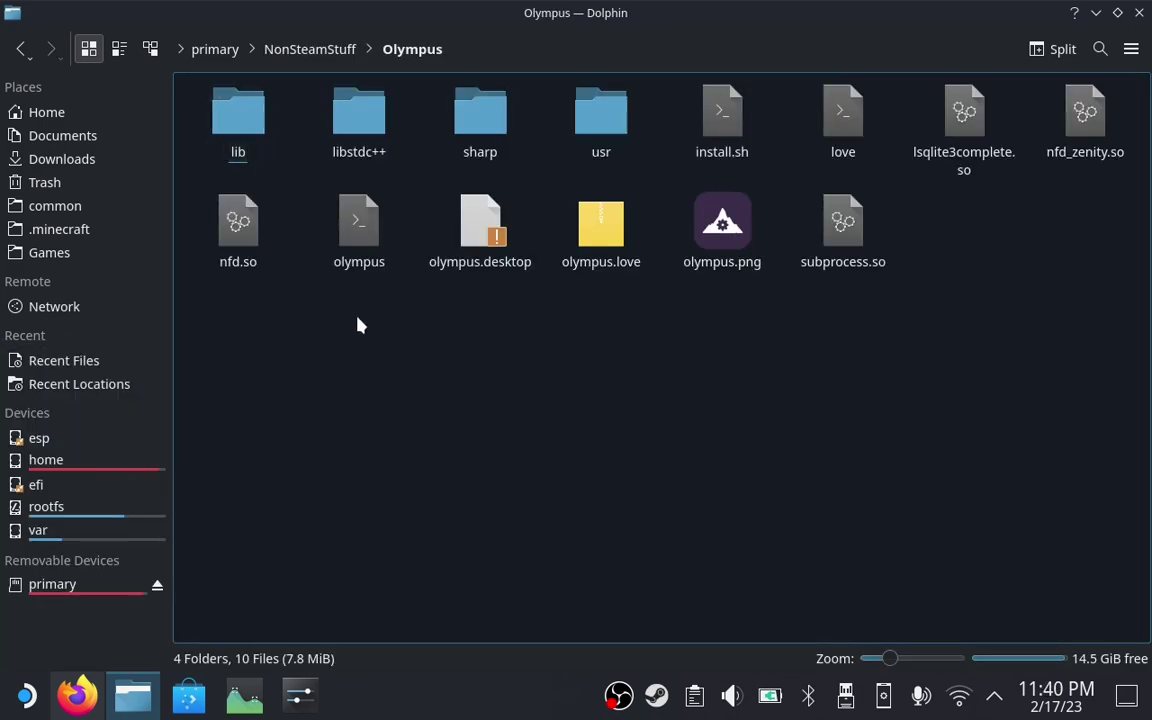
right_click(408, 346)
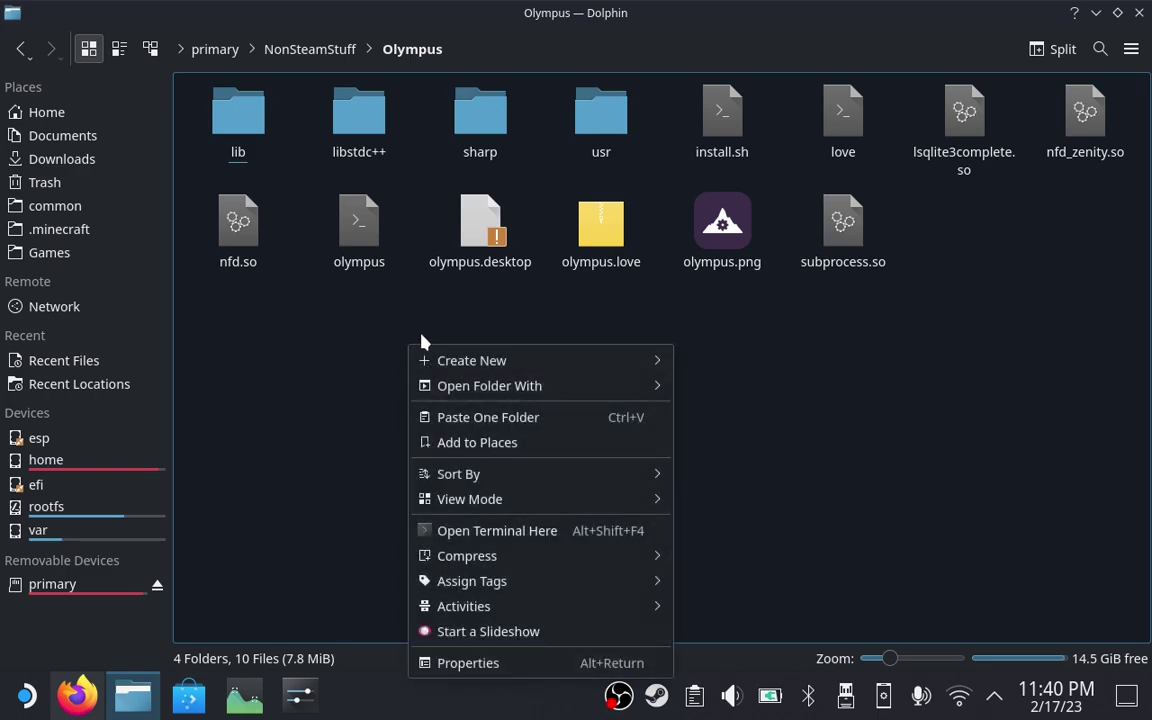
left_click(484, 531)
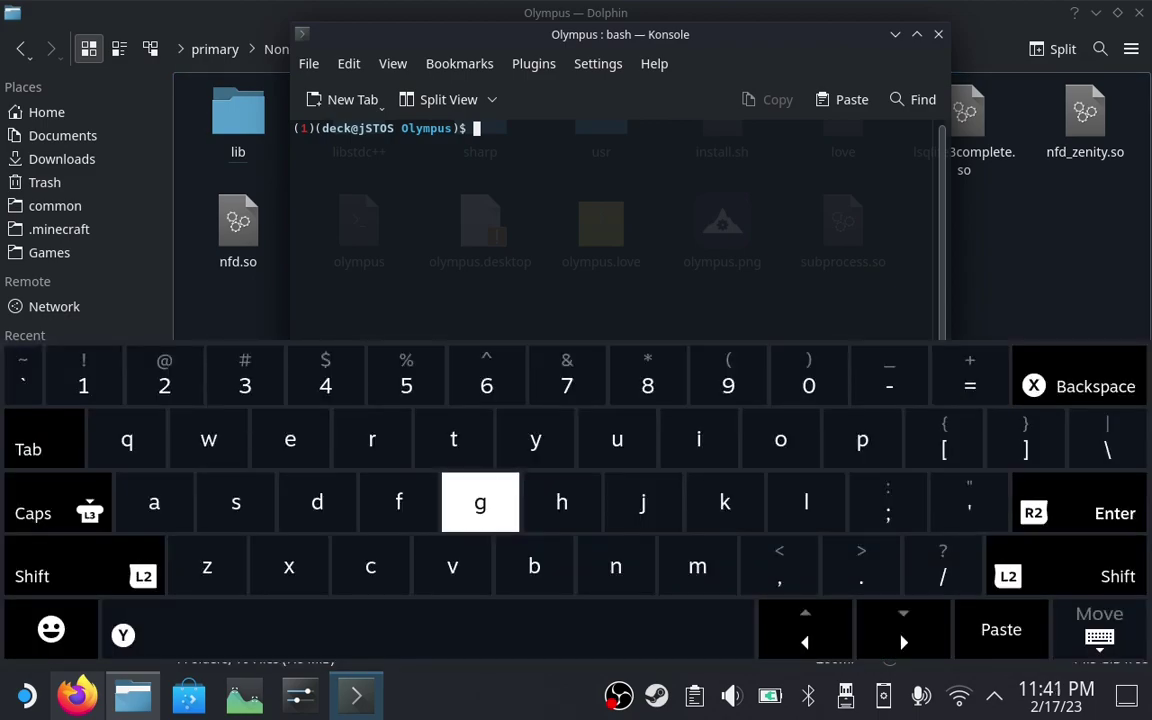
type("./")
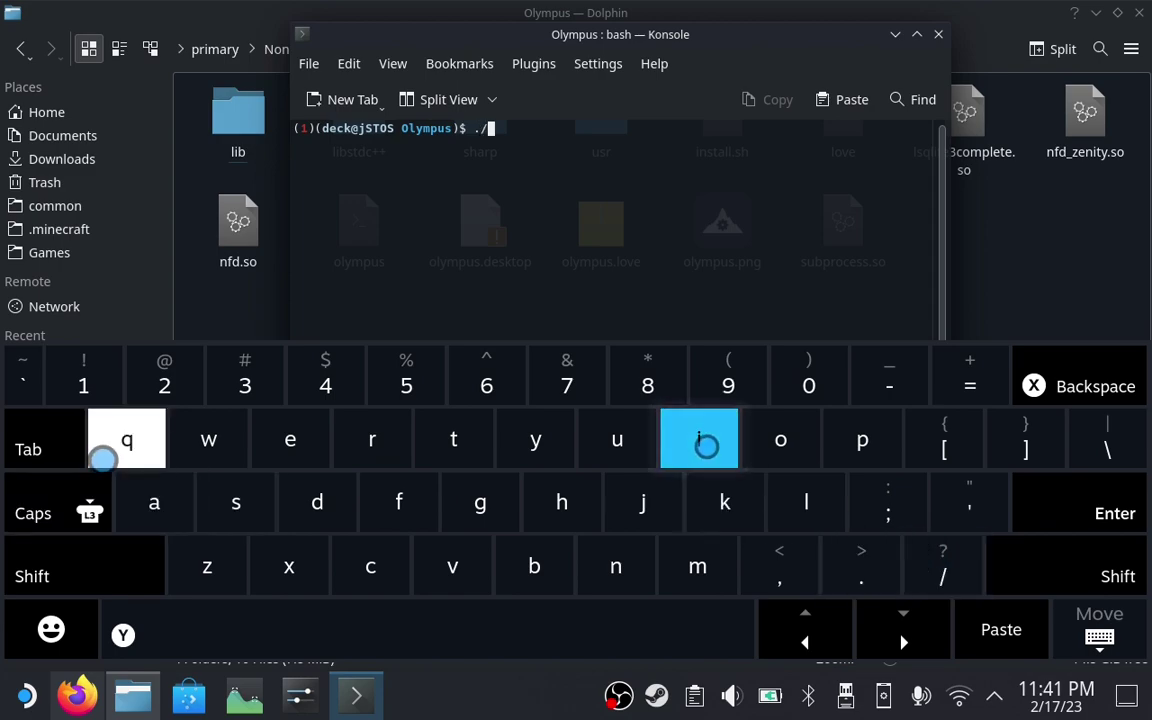
type("i")
key("Tab")
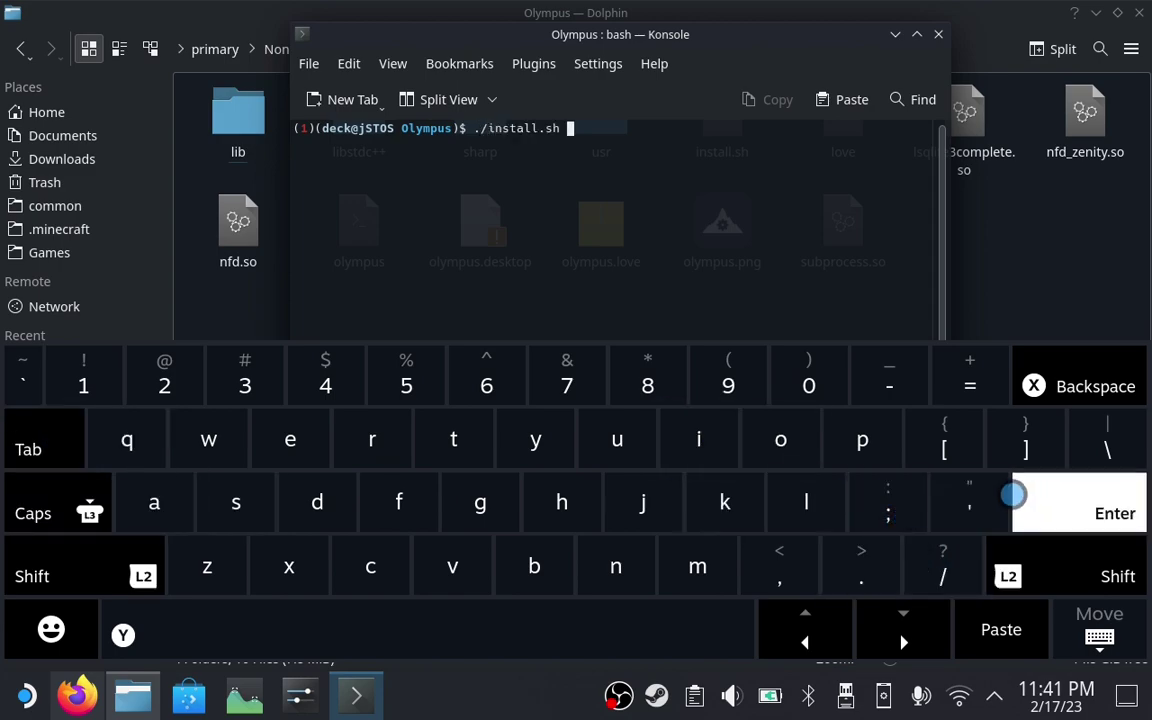
key("Return")
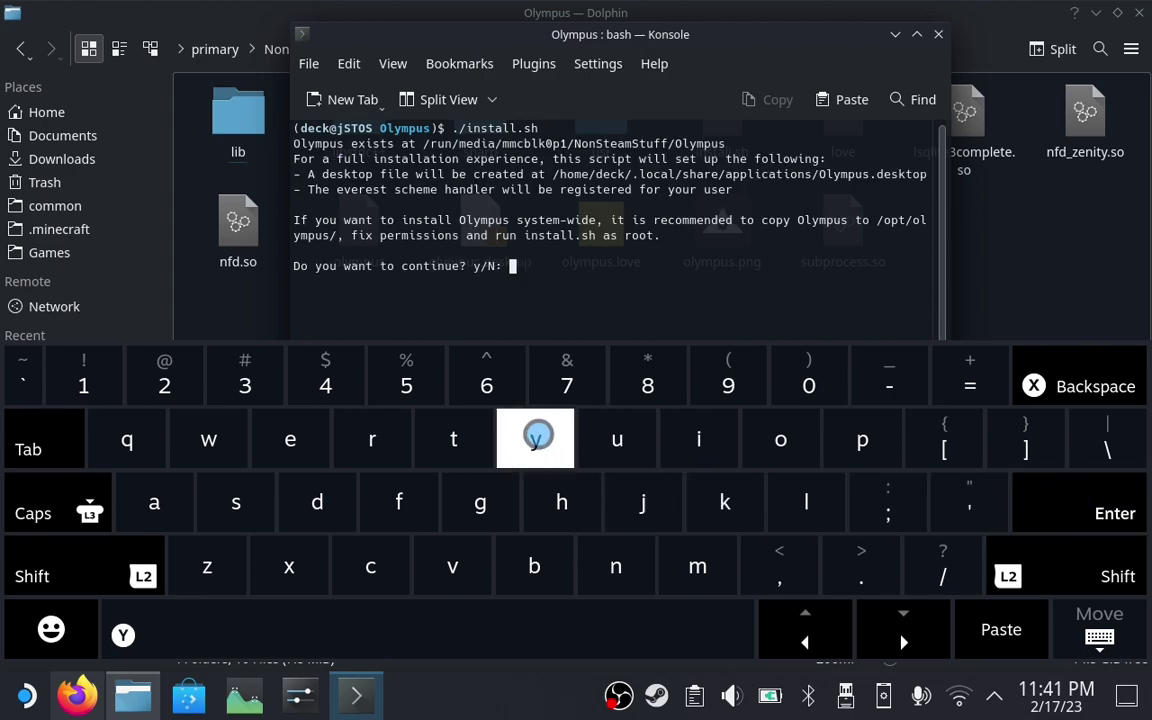
Confirm the Olympus setup script with y, and close the terminal once it finishes.
type("y")
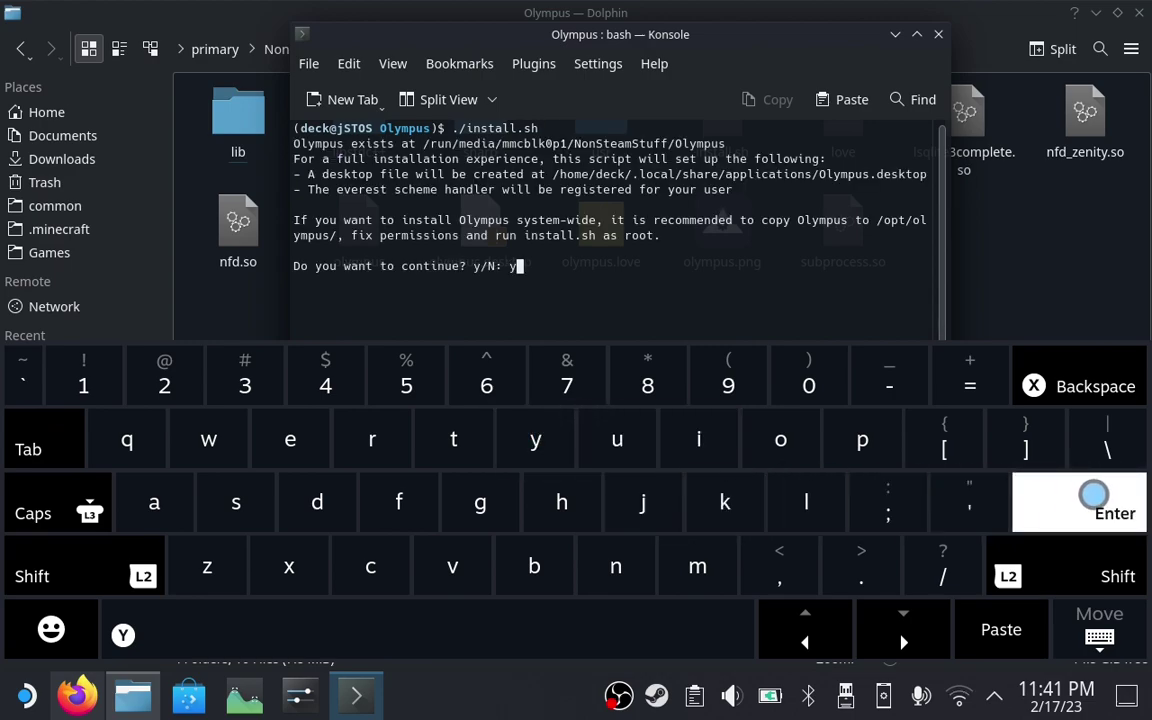
left_click(1088, 494)
left_click(1111, 625)
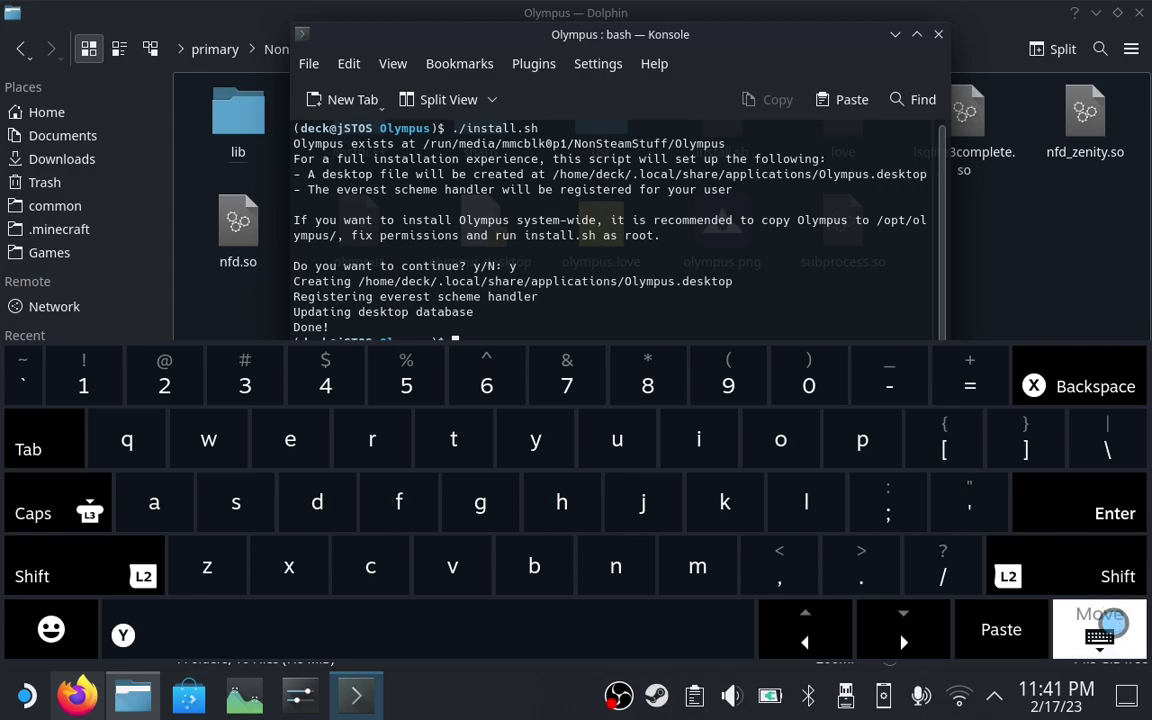
key("ctrl+d")
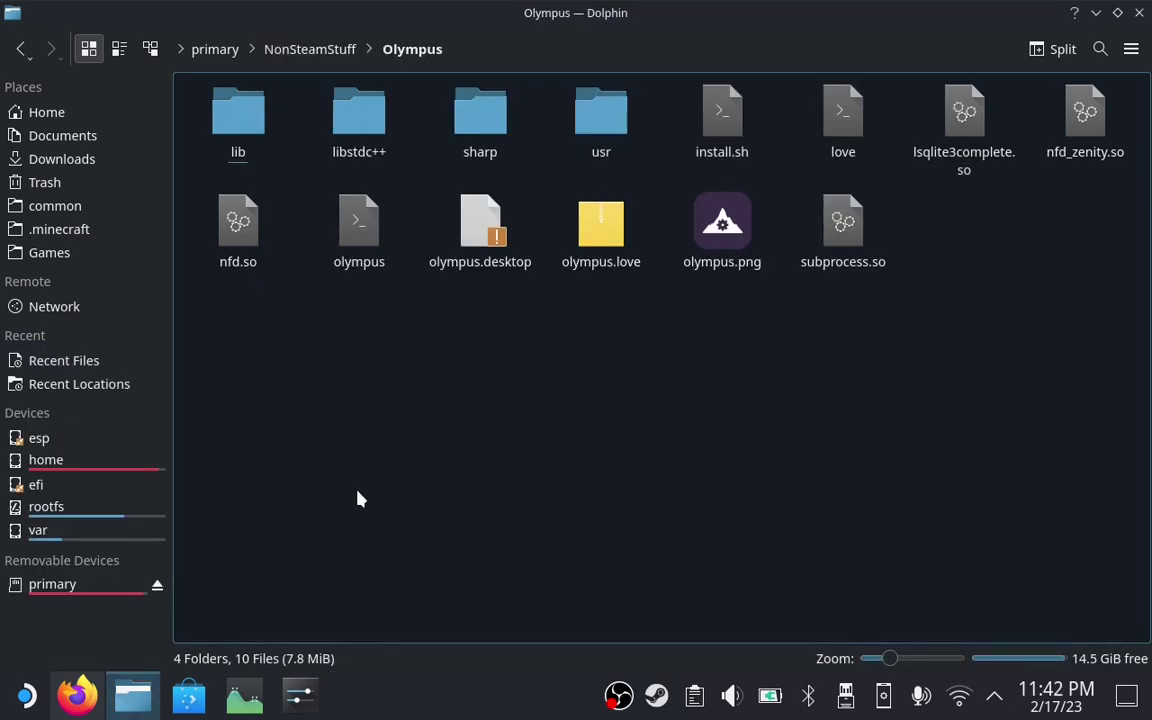
Launch Olympus from the system's applications and open the management of Celeste installations from its Everest installer.
left_click(28, 693)
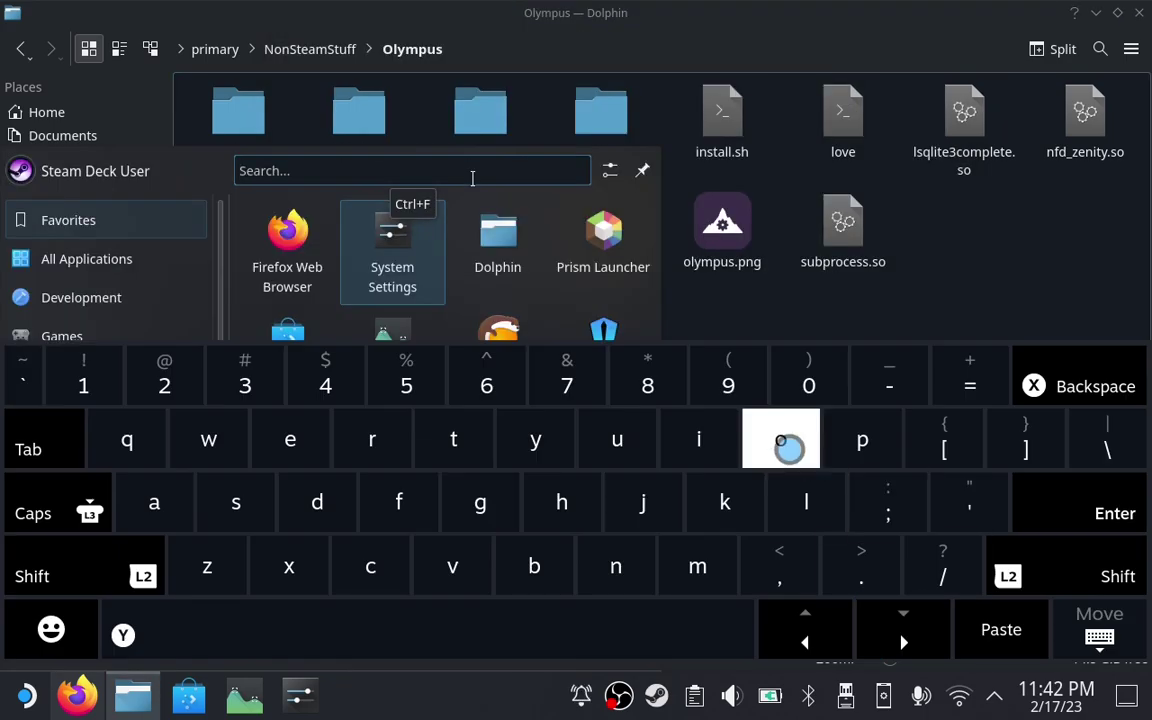
type("ol")
key("Return")
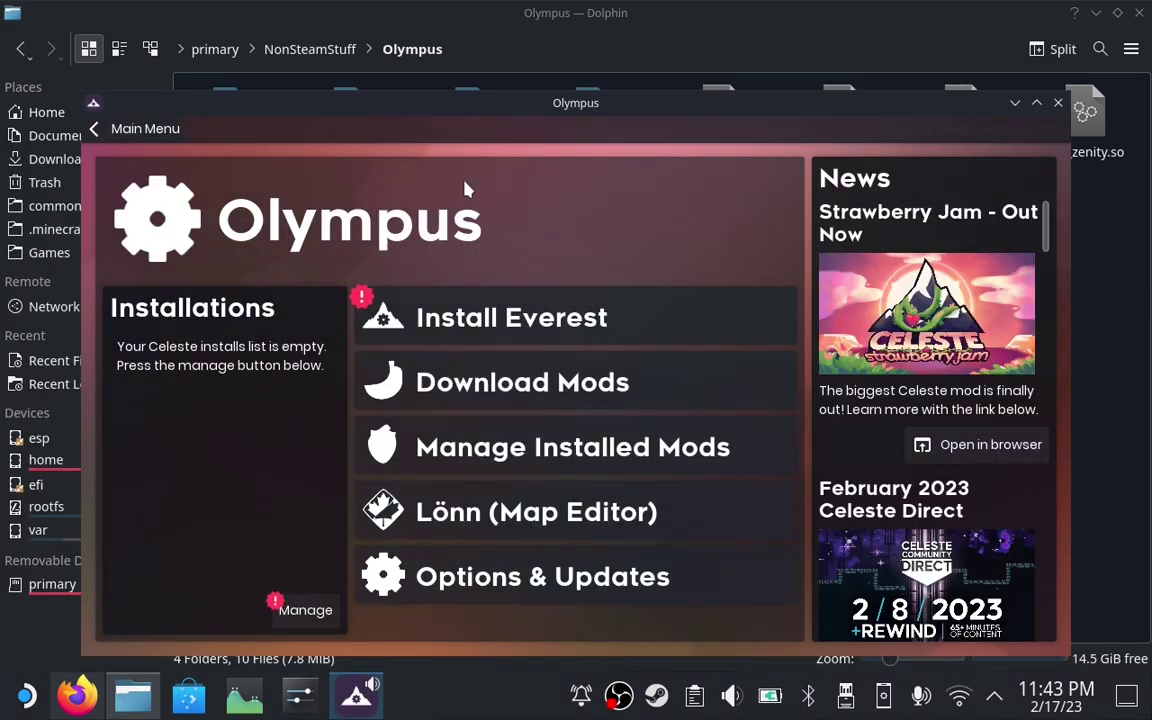
left_click(510, 318)
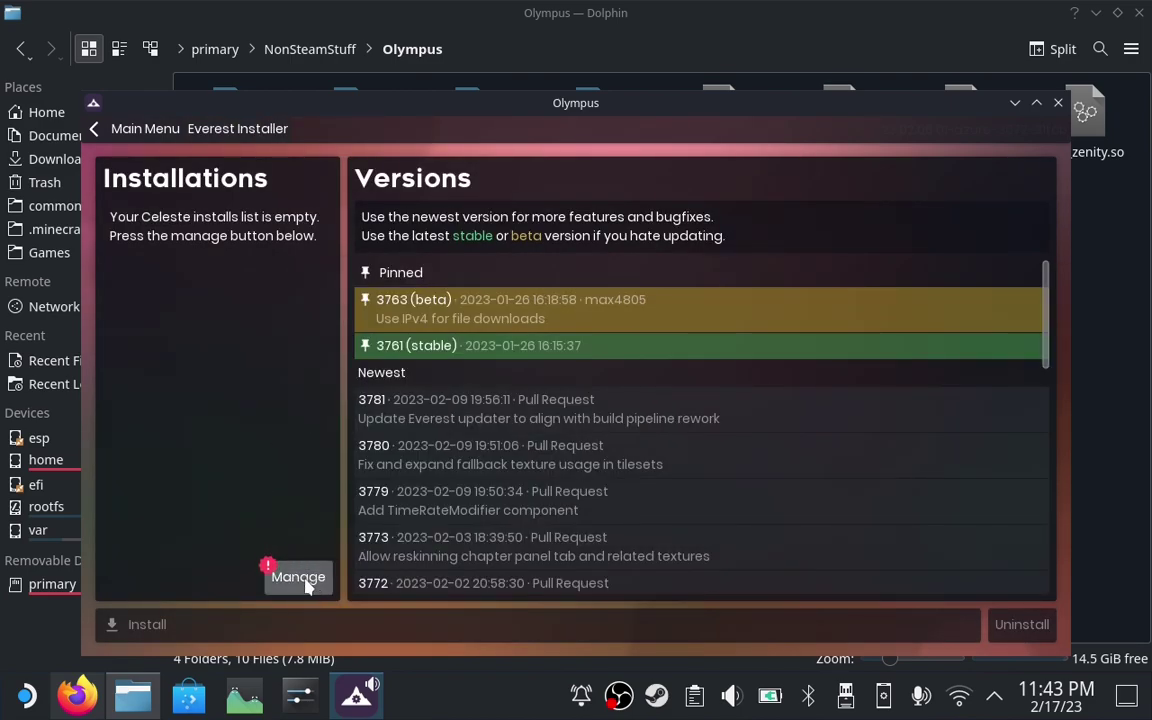
left_click(305, 582)
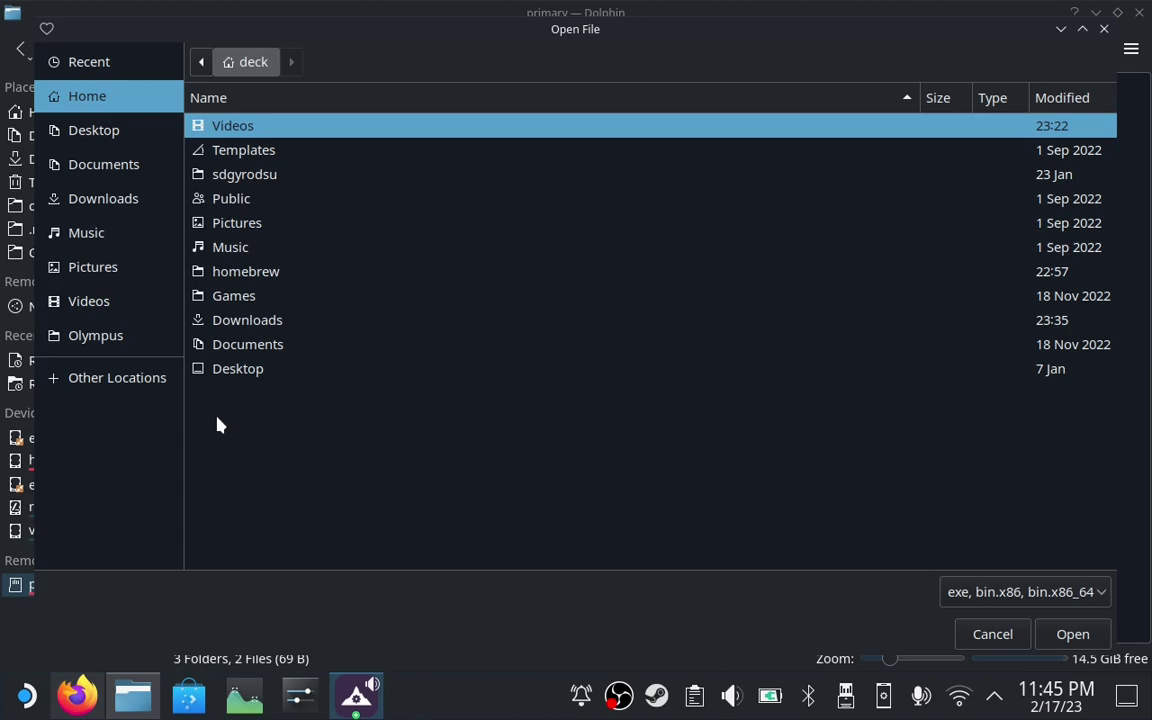
Add the Celeste installation manually by choosing Celeste.exe in /run/media/mmcblk0p1/steamapps/common/Celeste.
left_click(104, 387)
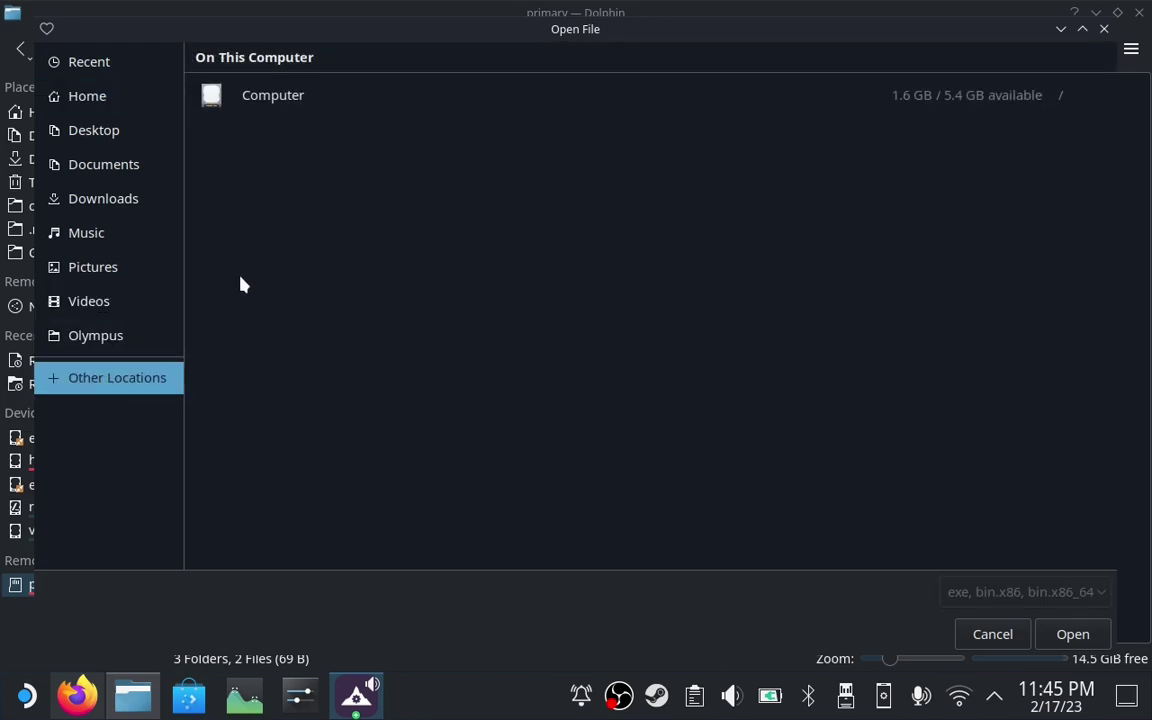
left_click(292, 98)
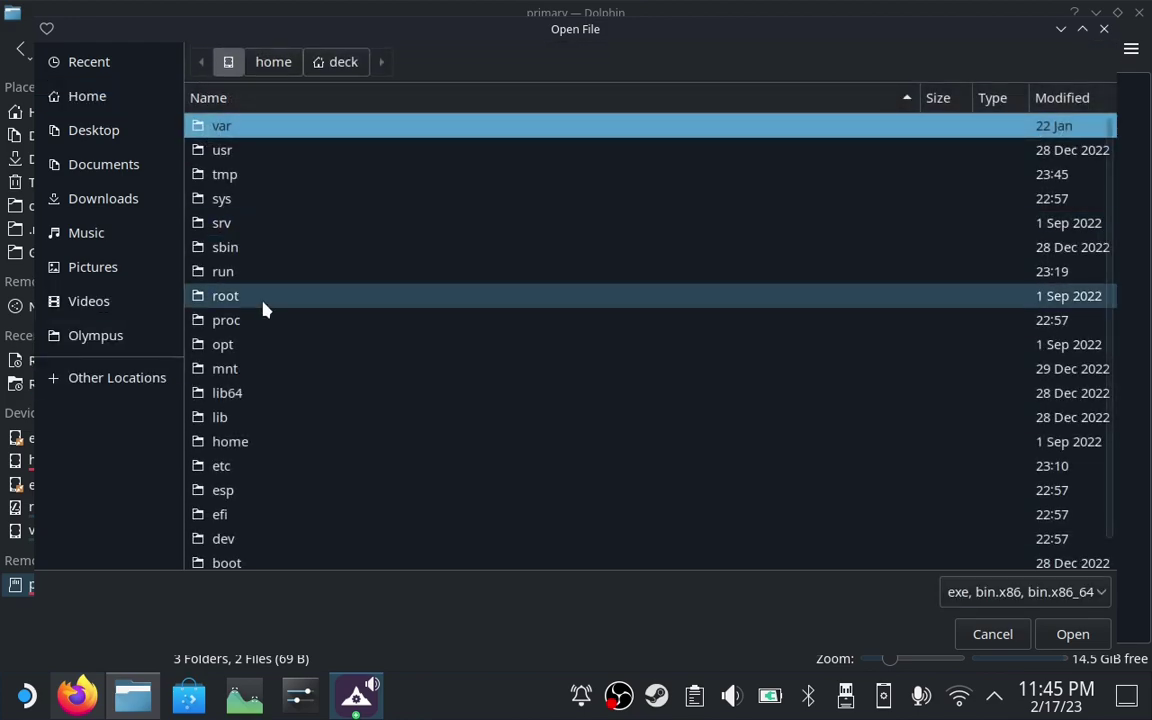
double_click(303, 274)
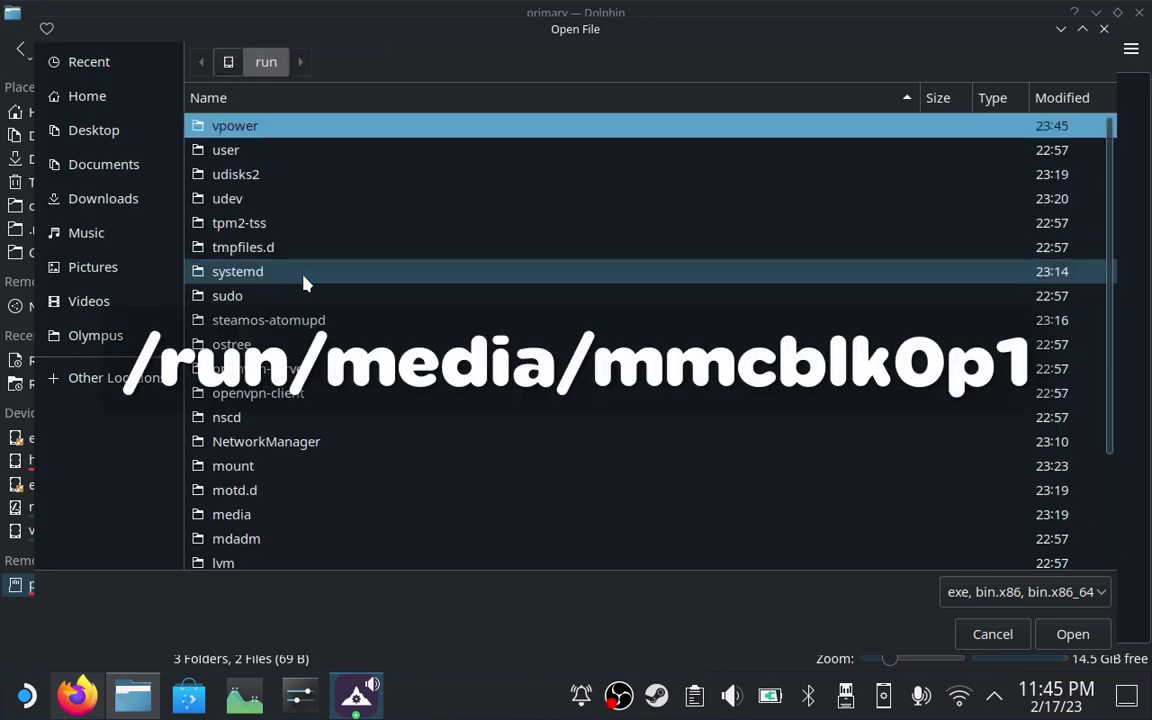
double_click(284, 516)
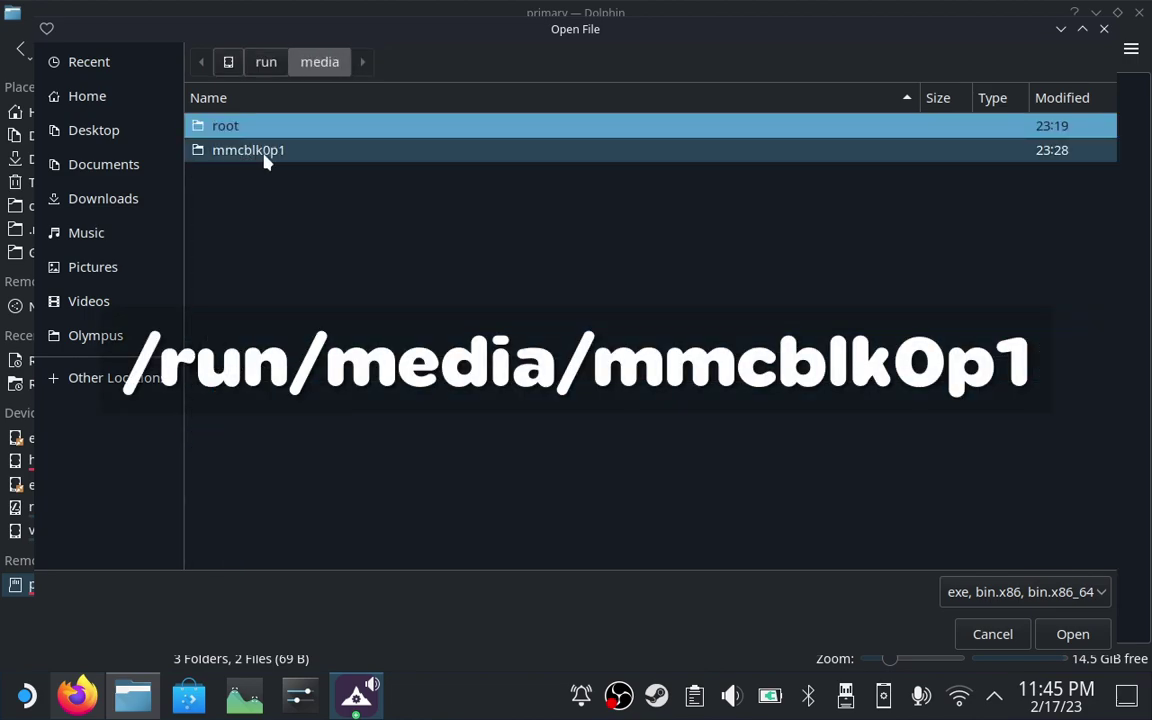
double_click(304, 154)
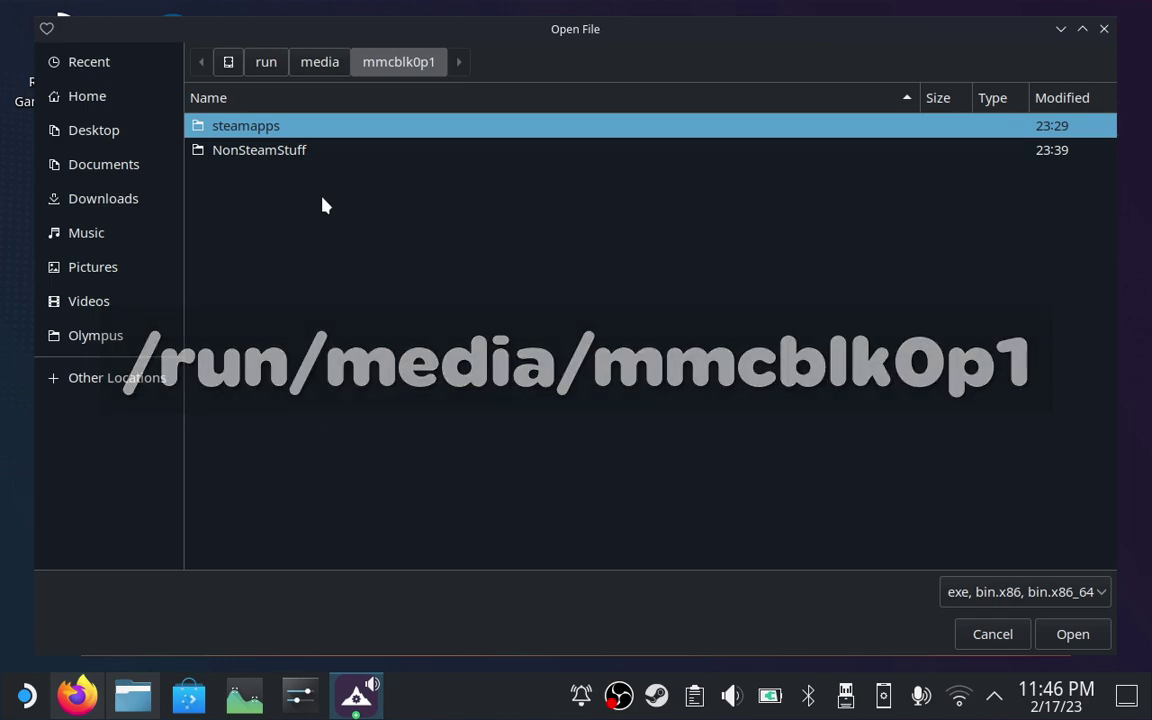
double_click(296, 128)
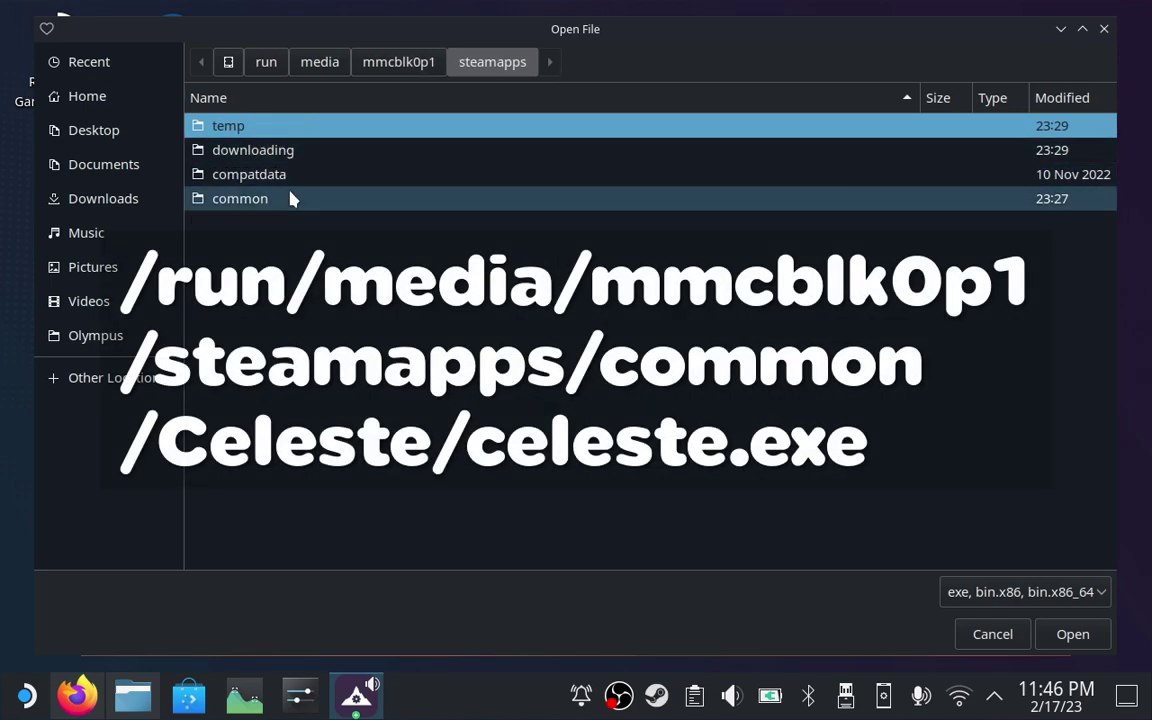
double_click(290, 196)
double_click(292, 443)
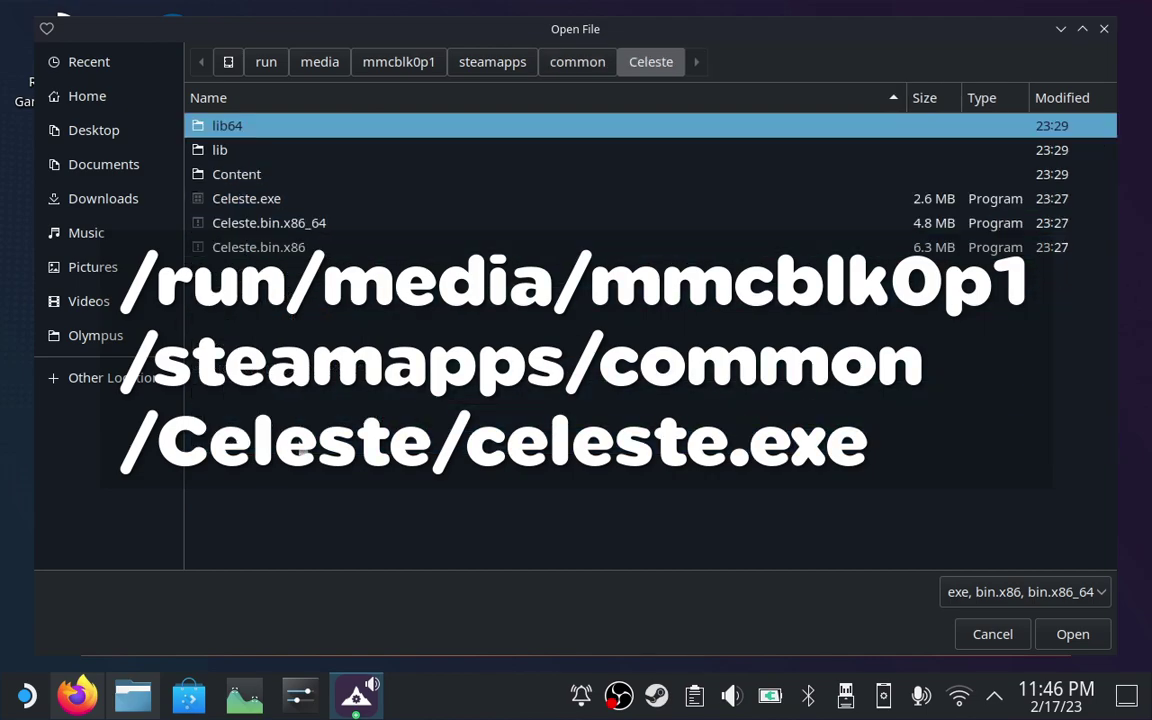
left_click(297, 204)
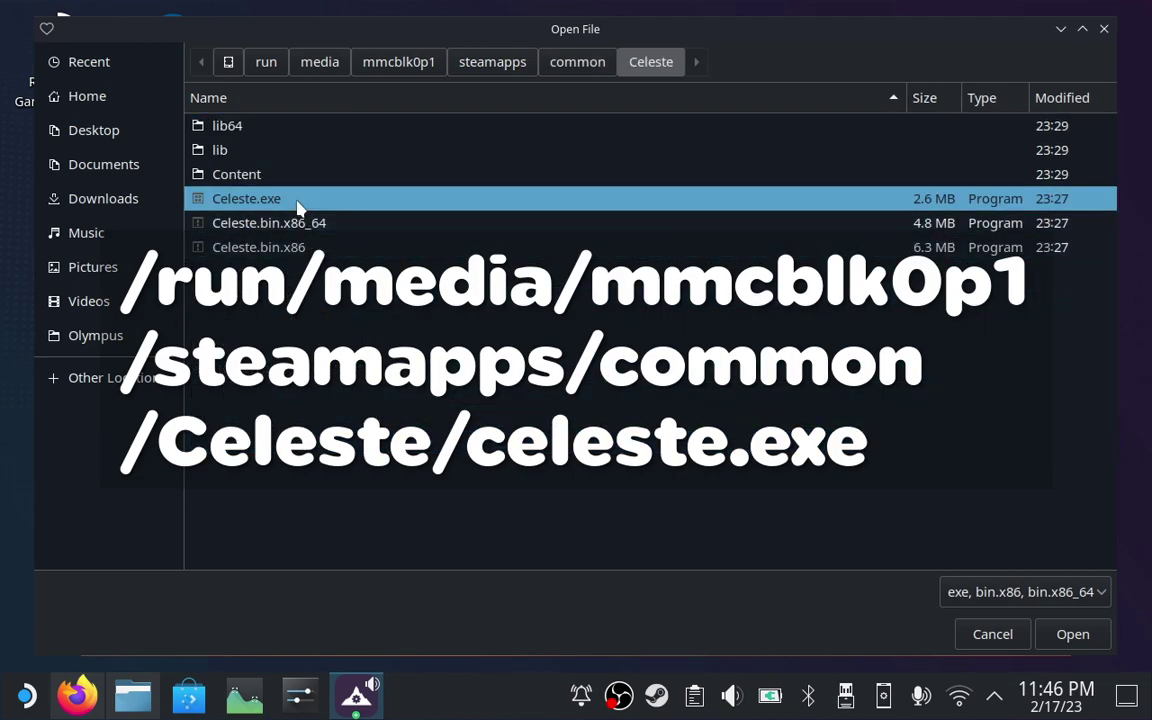
double_click(297, 204)
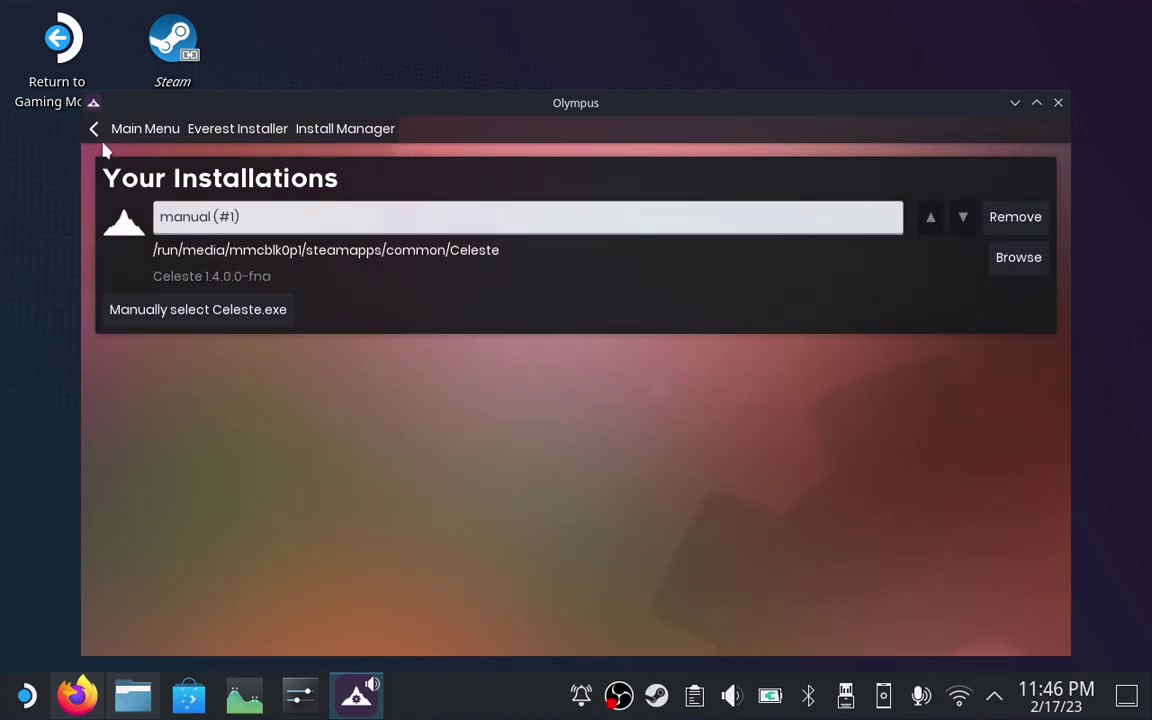
Install Everest version 3761 (stable) on the manual (#1) Celeste installation, and close Olympus when it finishes.
left_click(96, 131)
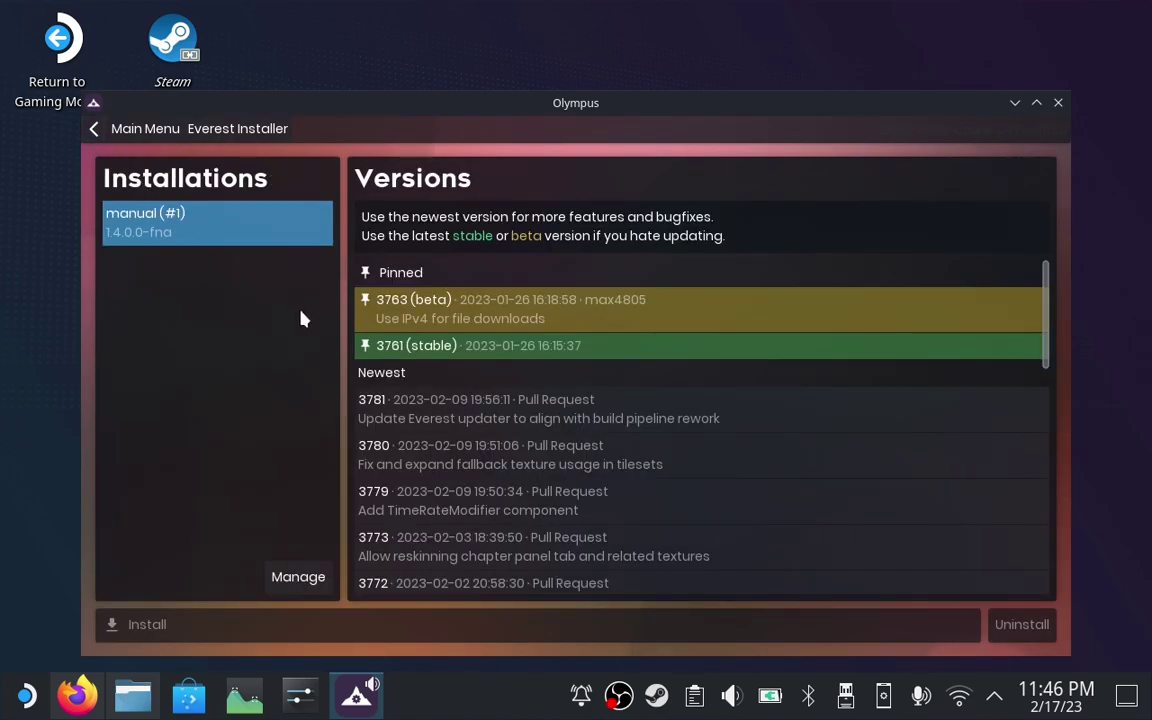
left_click(437, 347)
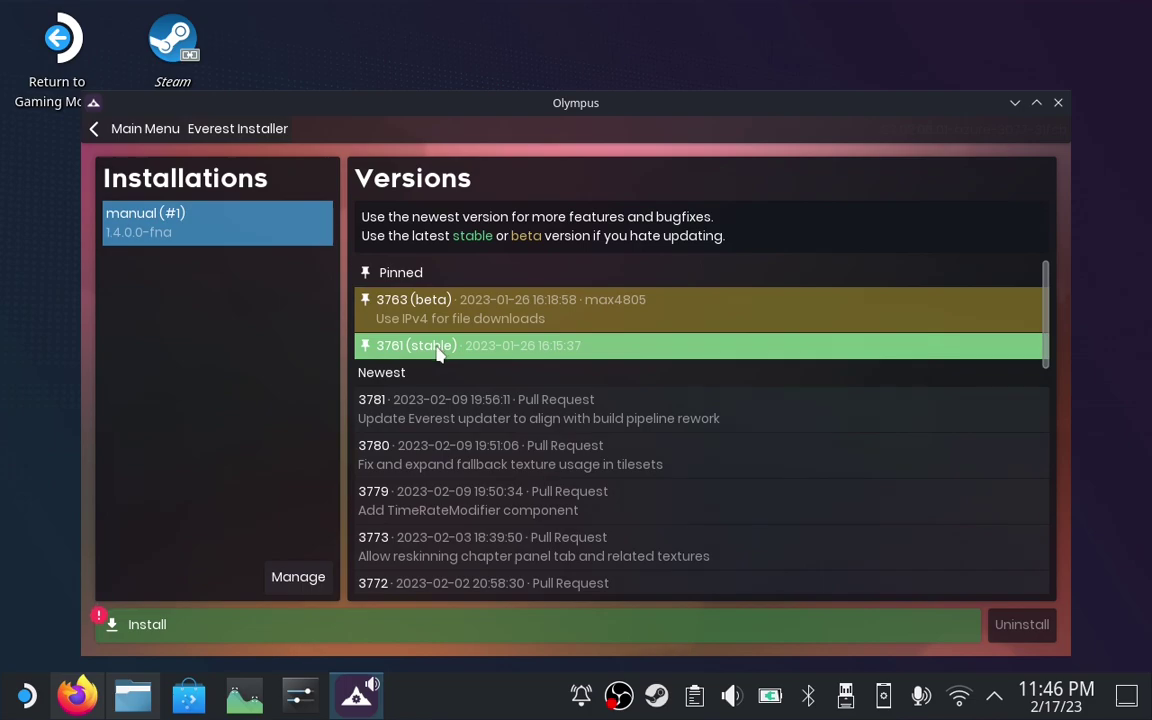
left_click(203, 630)
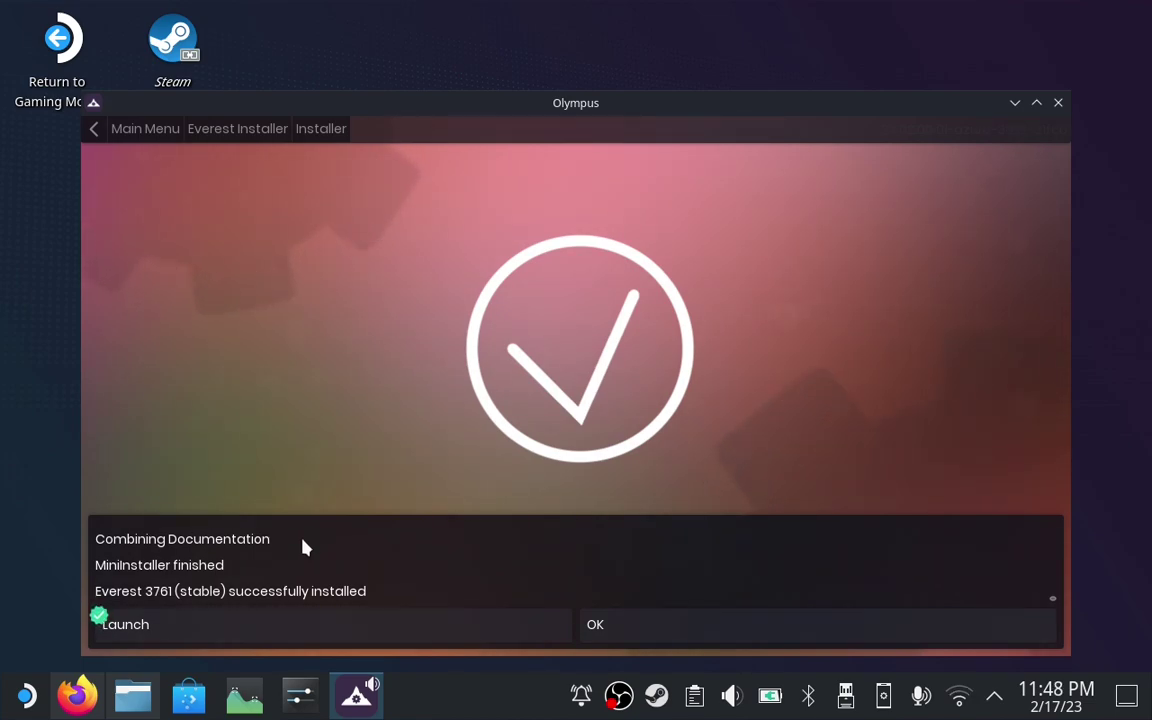
left_click(1059, 104)
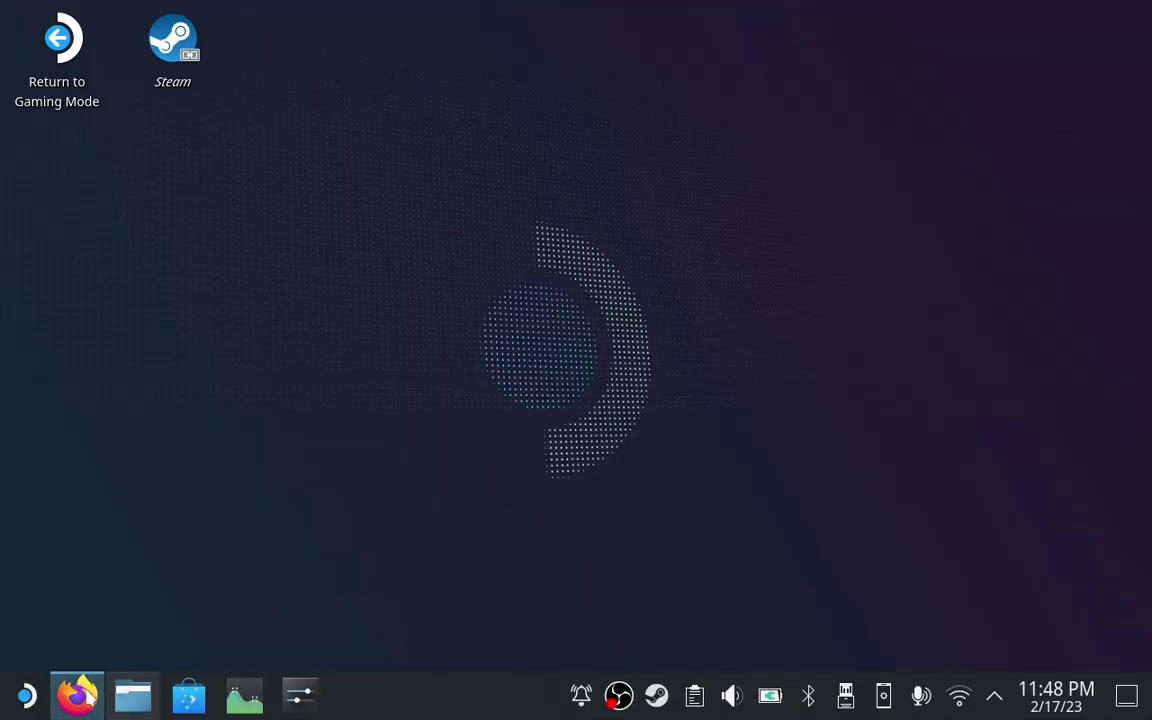
Switch to Firefox and install strawberryjammappack_v100.zip from the Strawberry Jam Collab page with Olympus 1-click install, allowing the everest link.
left_click(80, 697)
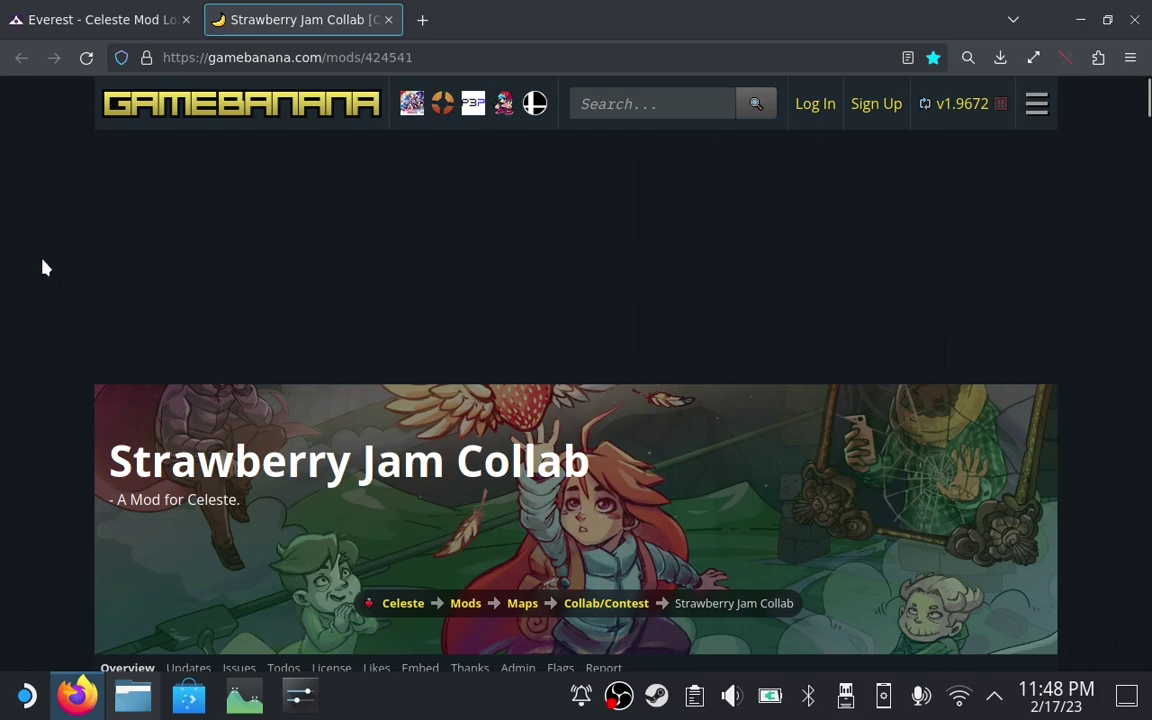
scroll(44, 283, "down", 10)
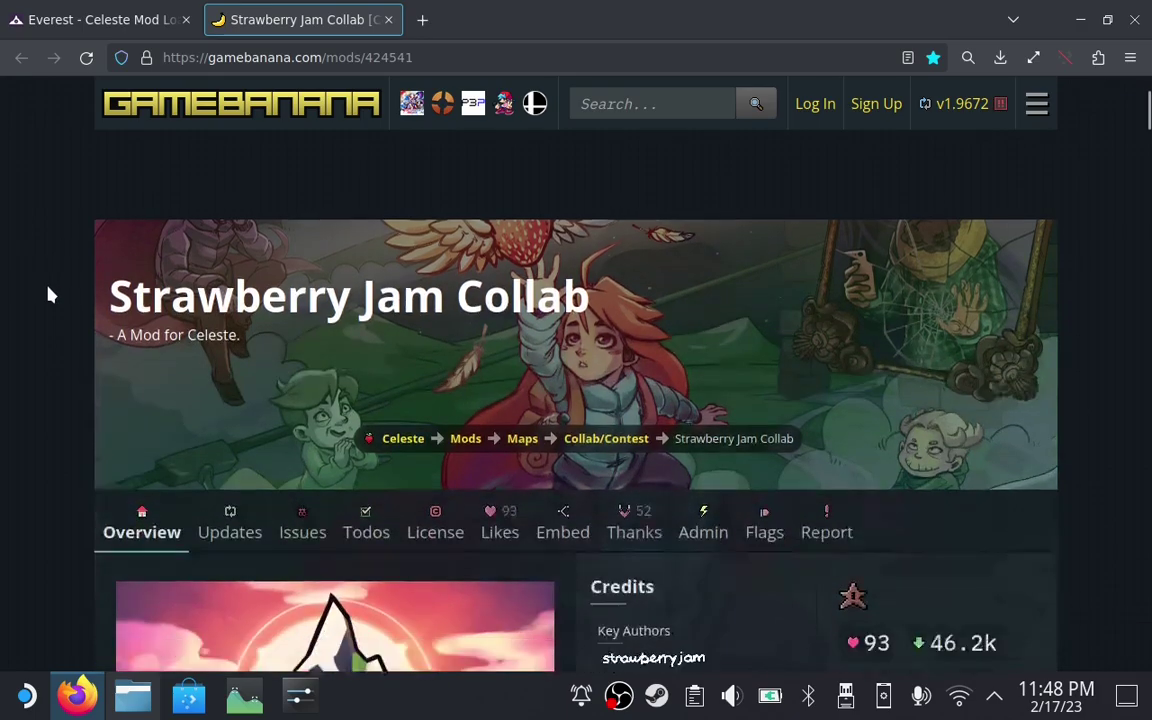
scroll(50, 293, "down", 15)
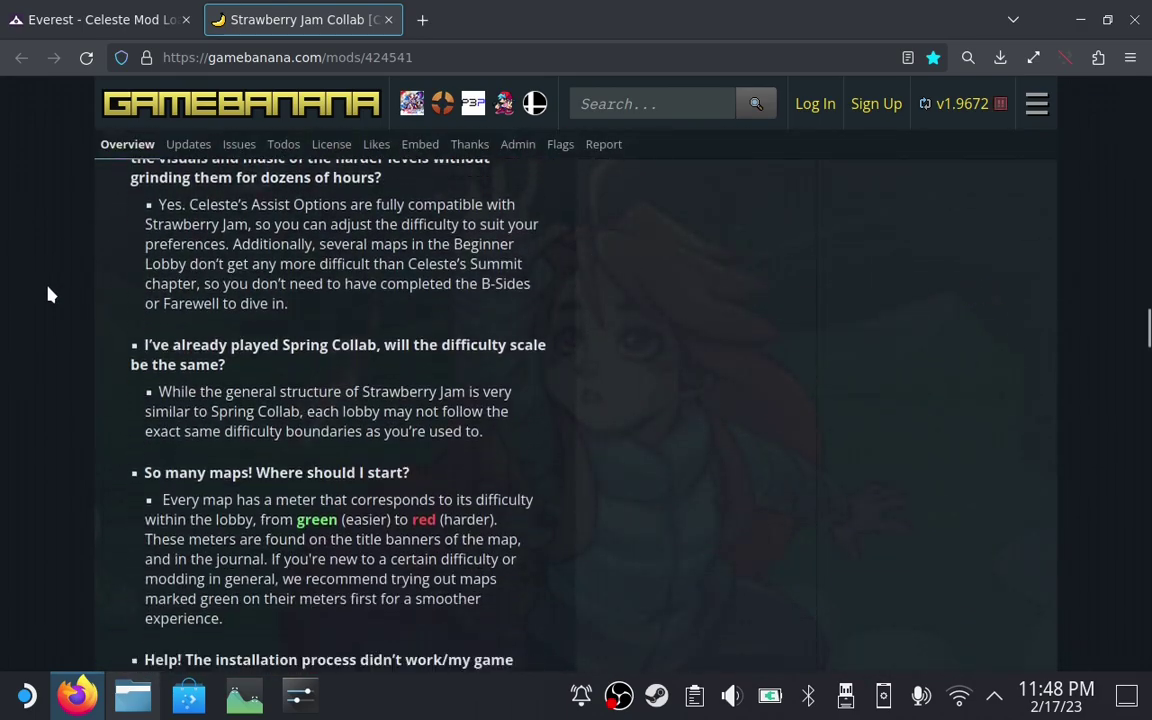
scroll(50, 293, "down", 3)
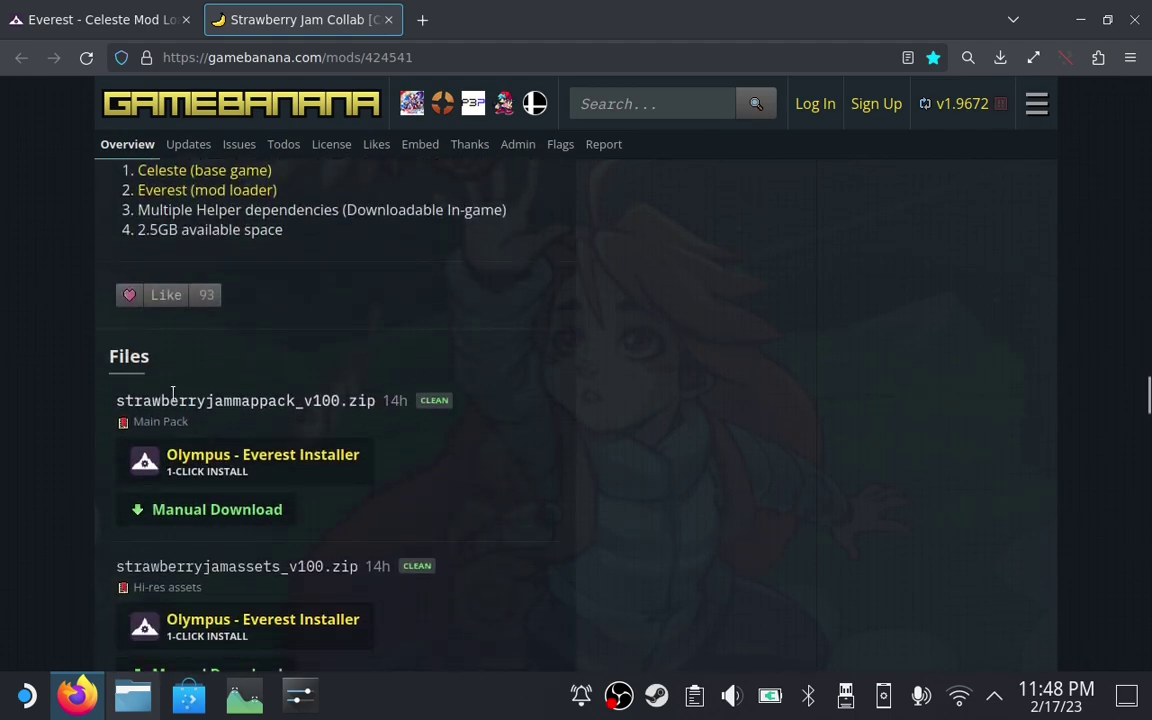
left_click(228, 468)
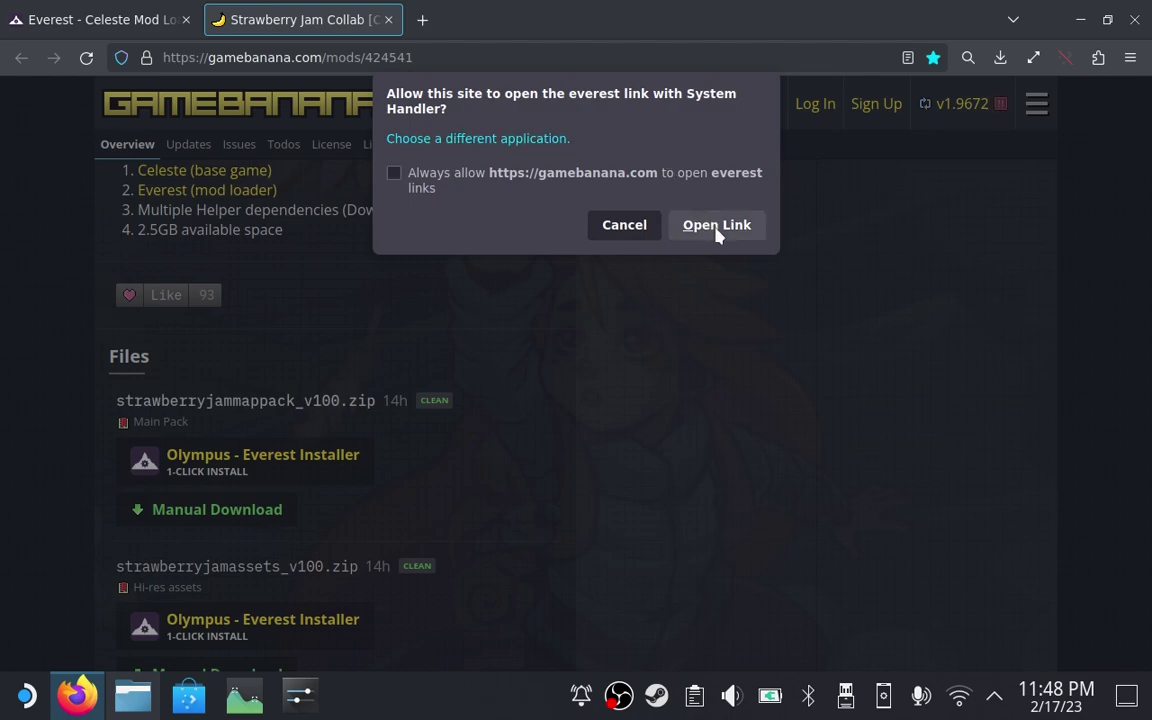
left_click(717, 226)
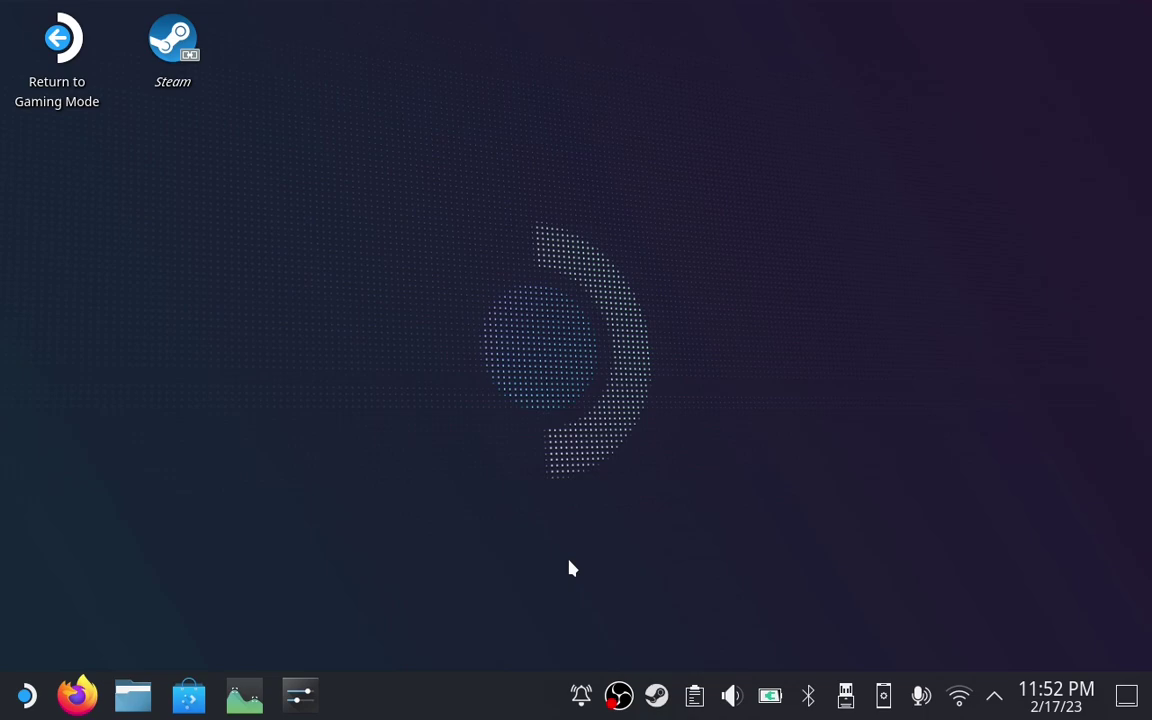
Launch Celeste through Steam and continue past the title screen to the main menu.
right_click(656, 697)
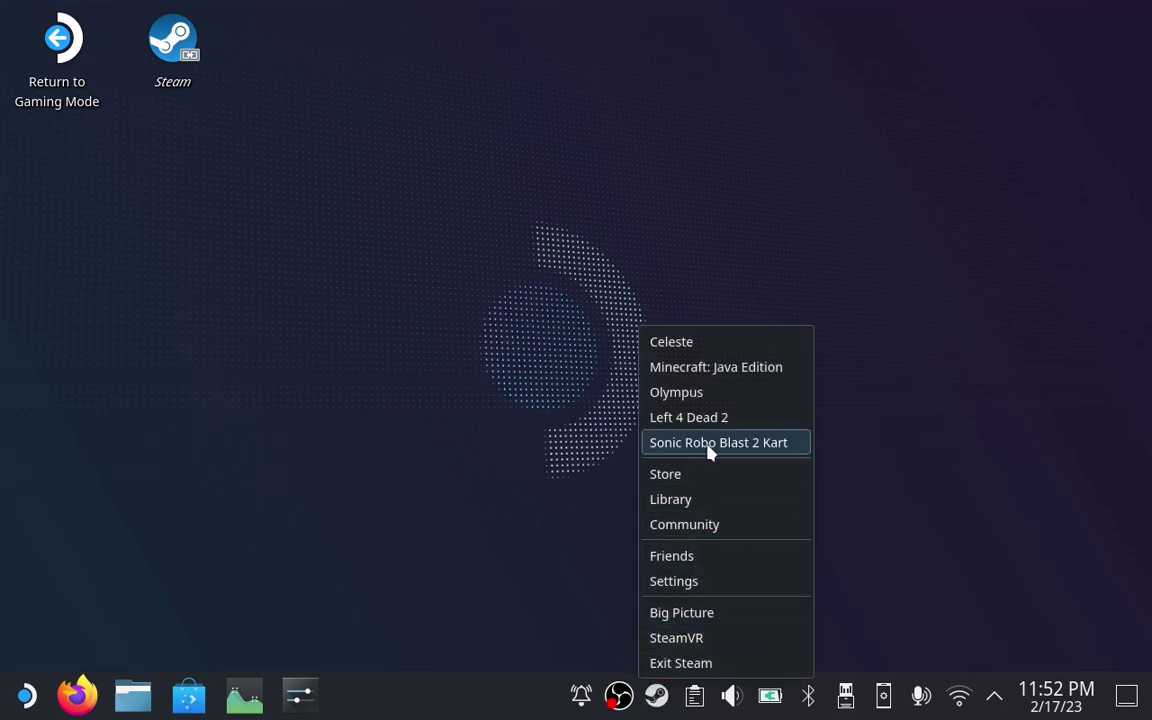
left_click(715, 348)
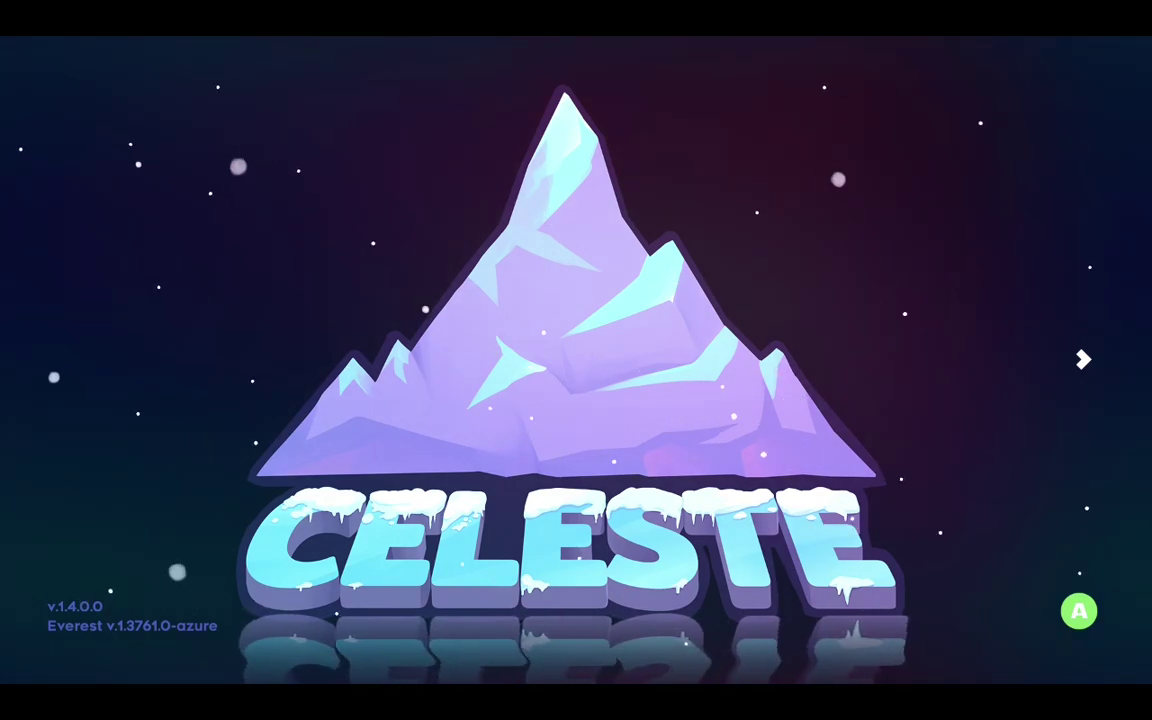
key("Return")
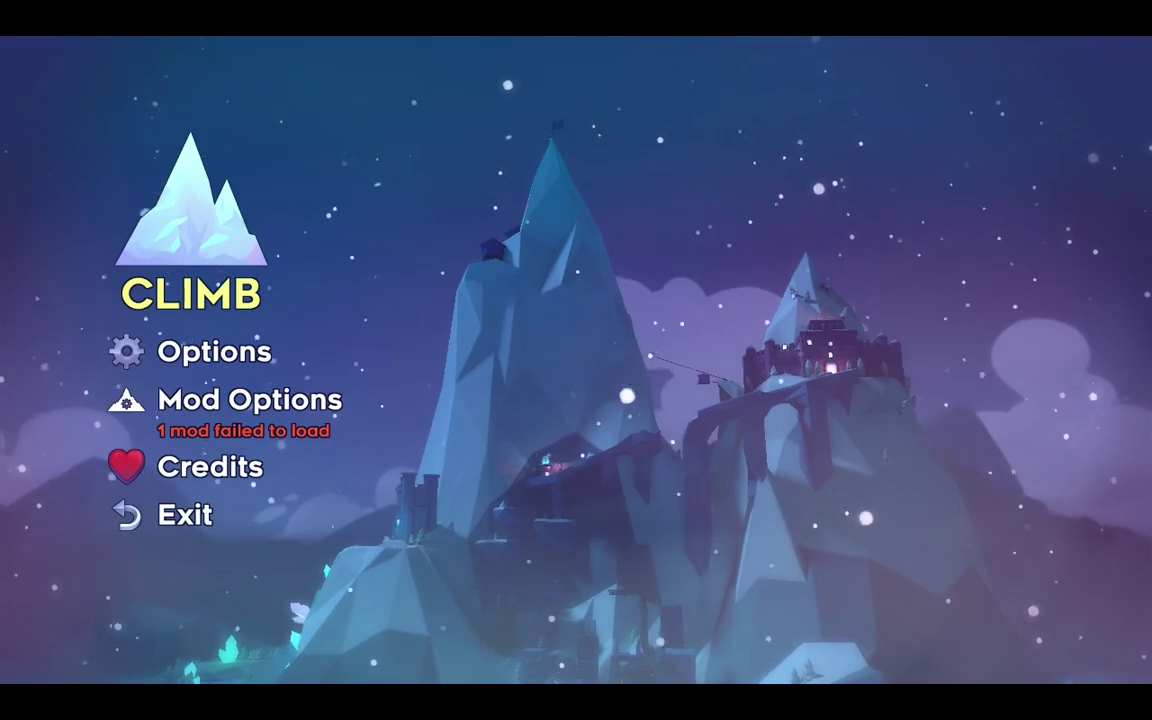
View the Everest settings under Mod Options, and return to the main menu.
key("Down")
key("Down")
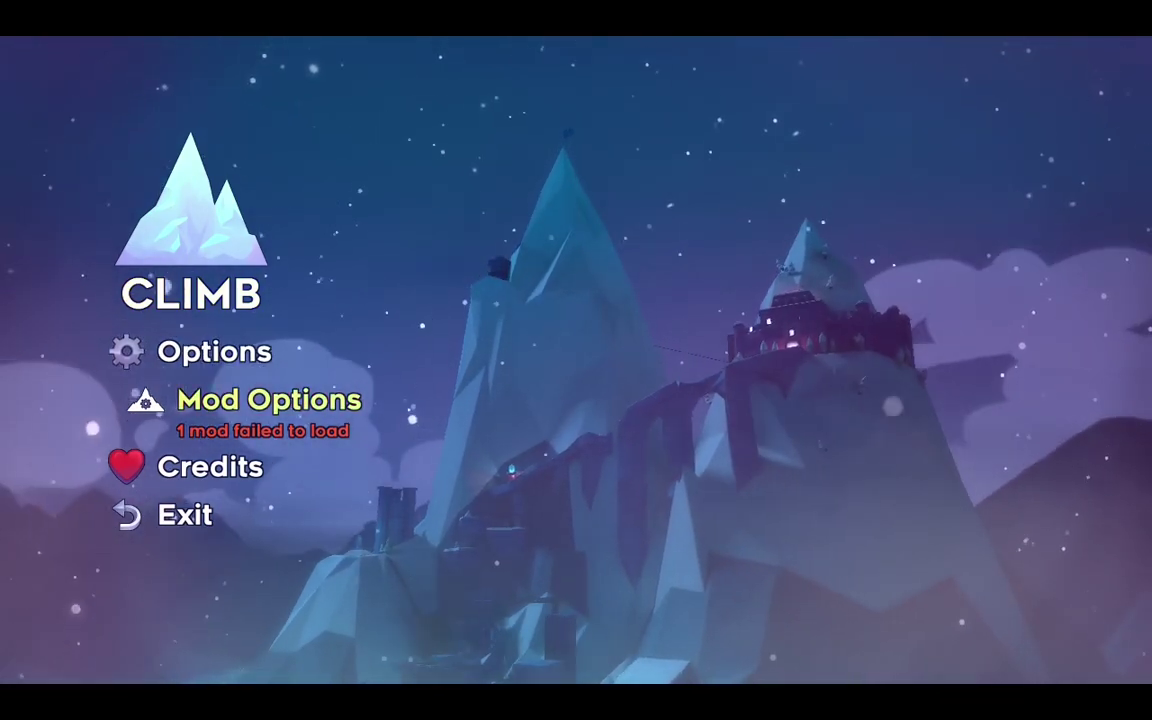
key("Return")
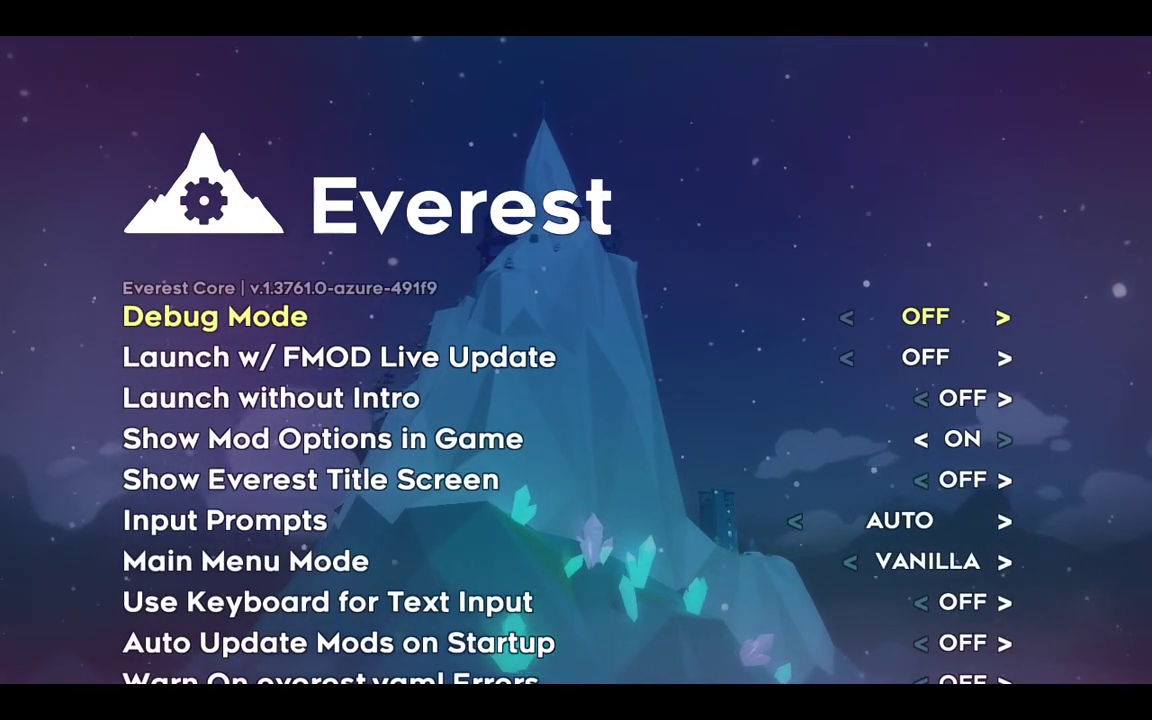
key("Escape")
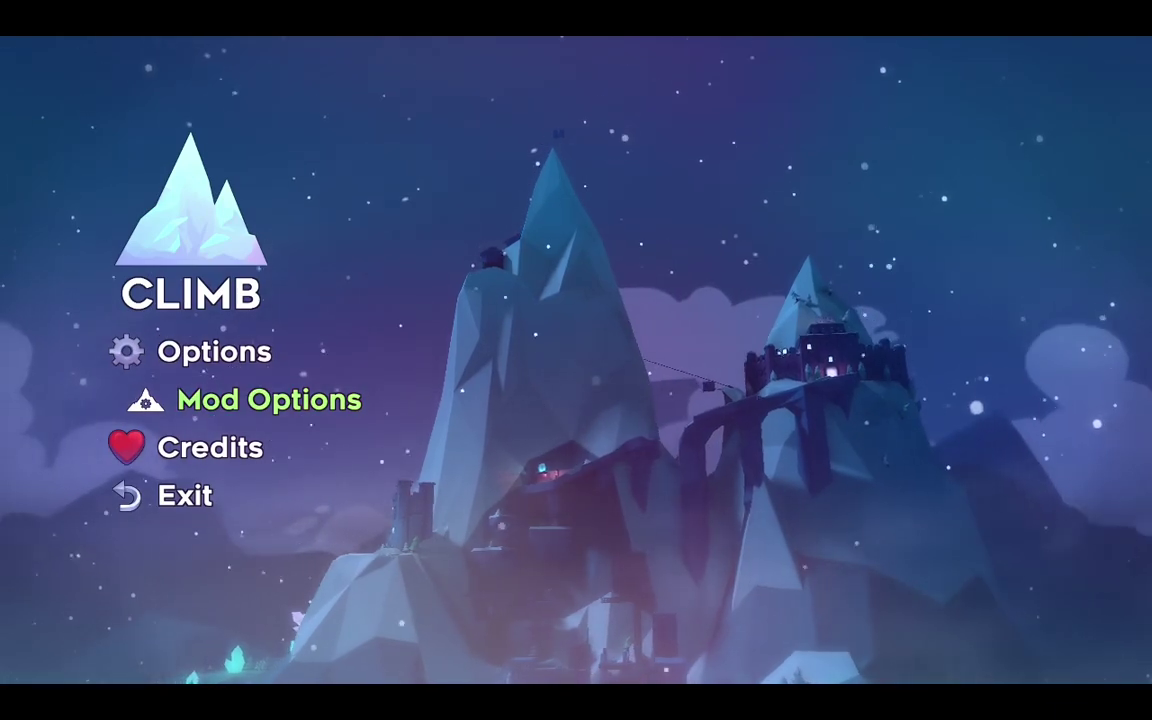
Choose Climb, open the new Madeline save file, and change its starting level set.
key("Up")
key("Up")
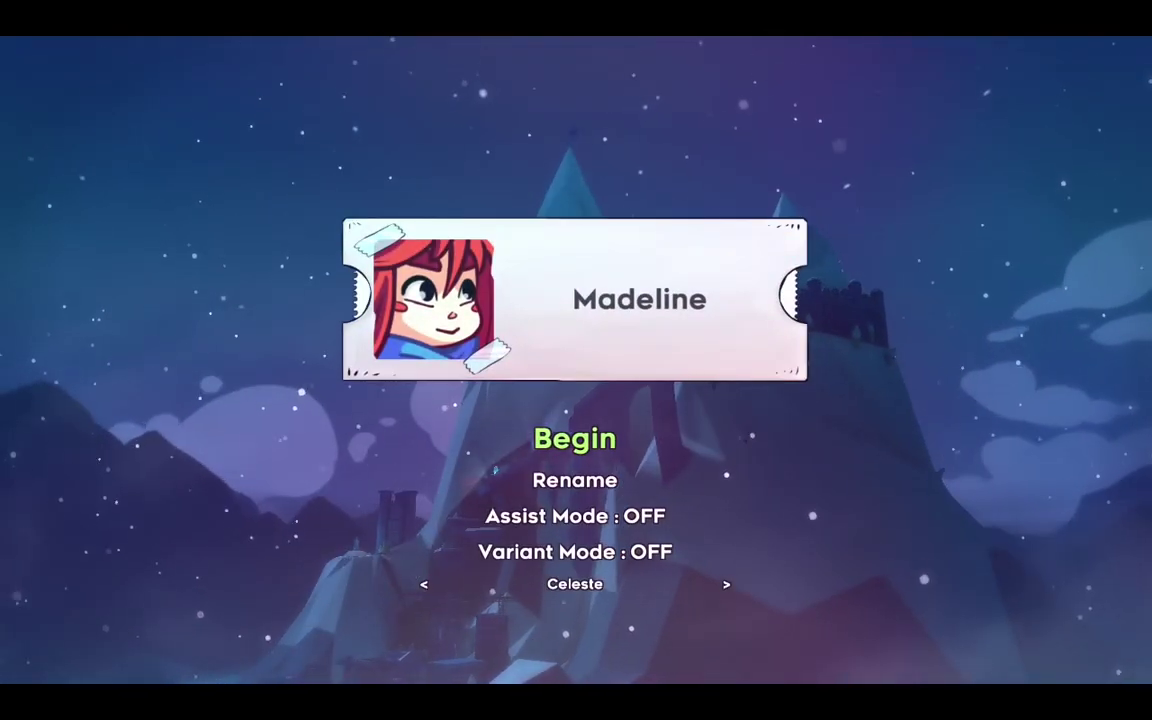
key("Down")
key("Down")
key("Down")
key("Down")
key("Right")
key("Right")
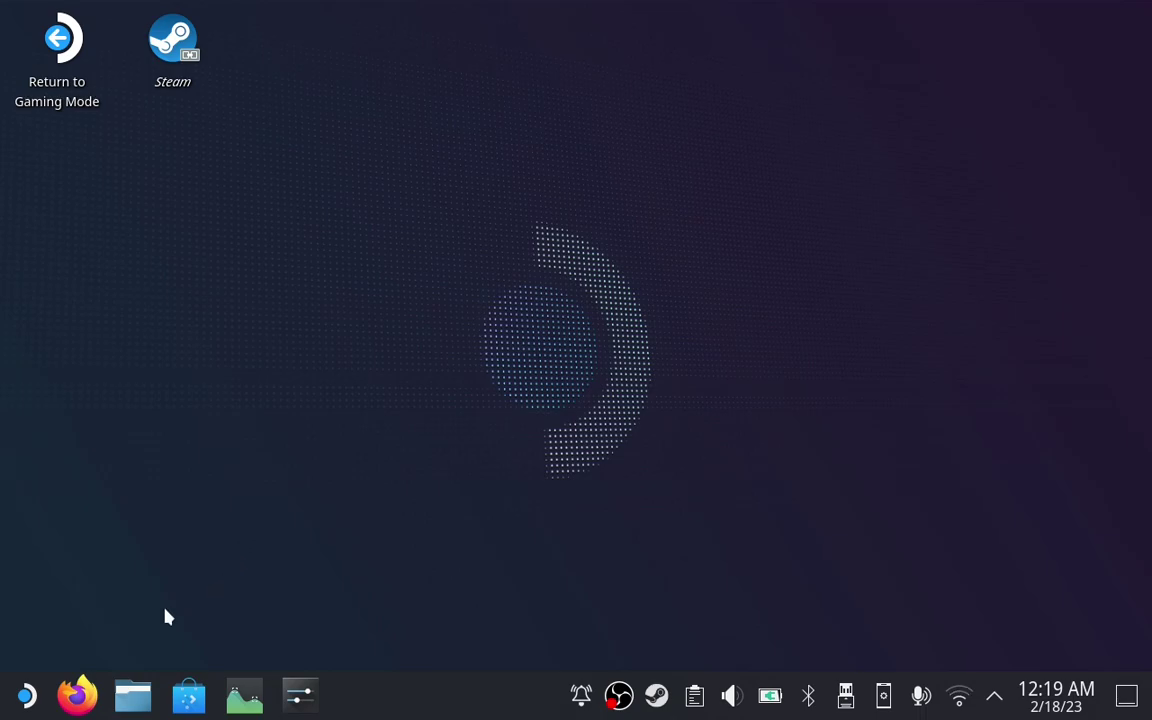
Switch to the Dolphin file manager and show hidden files in the Home folder.
left_click(133, 695)
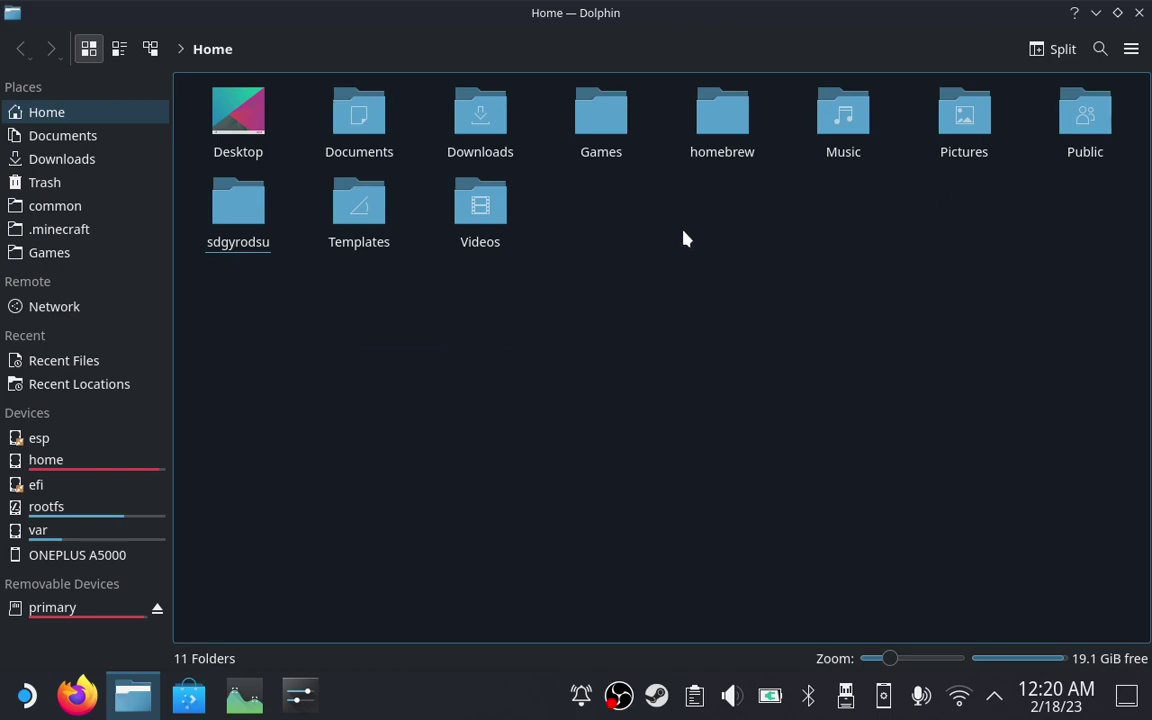
left_click(1131, 49)
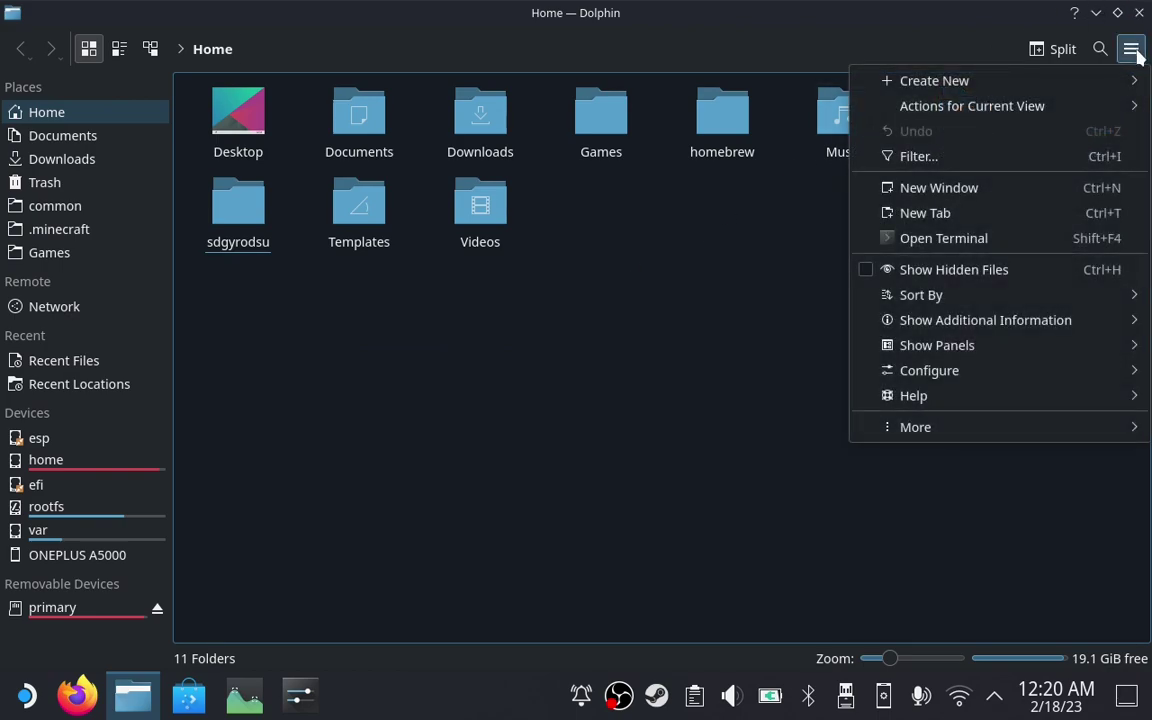
left_click(940, 271)
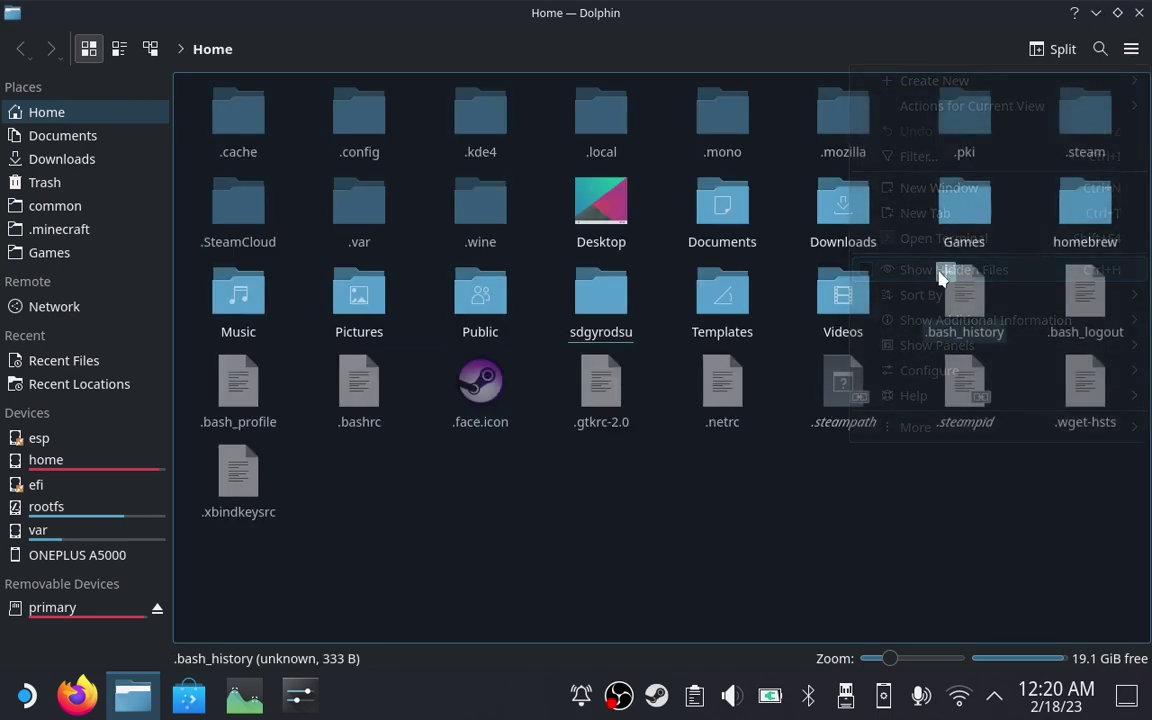
Go to the Celeste save folder at ~/.local/share/Celeste/Saves.
left_click(603, 141)
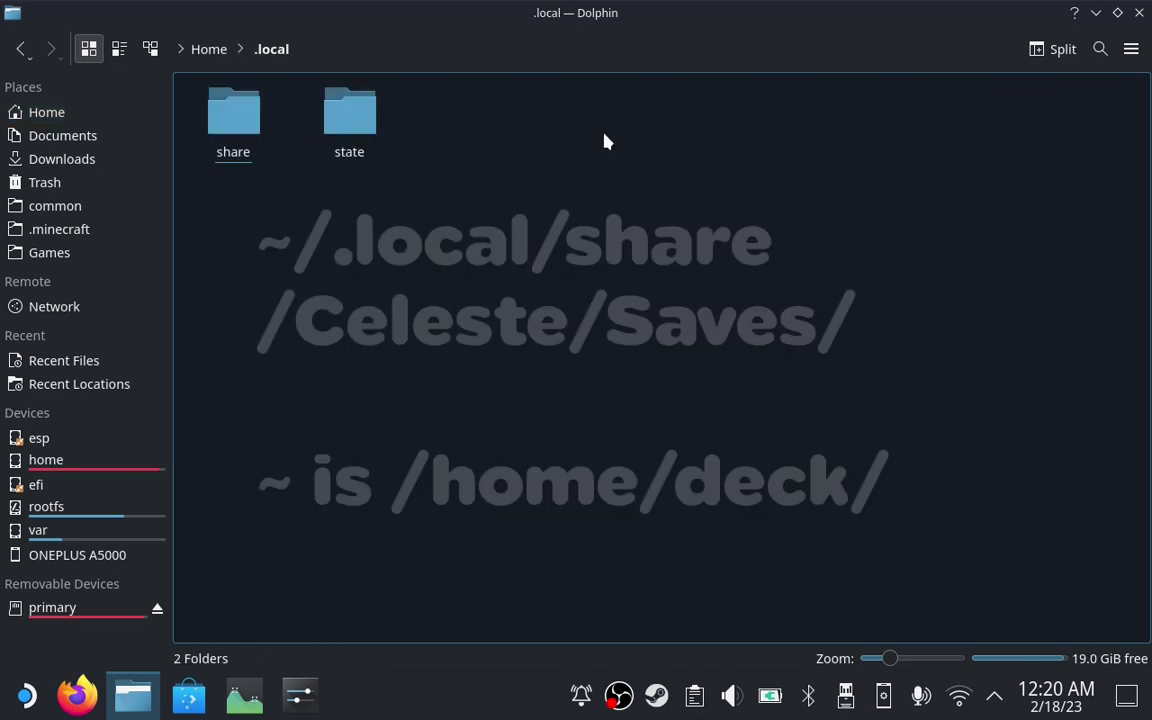
left_click(241, 141)
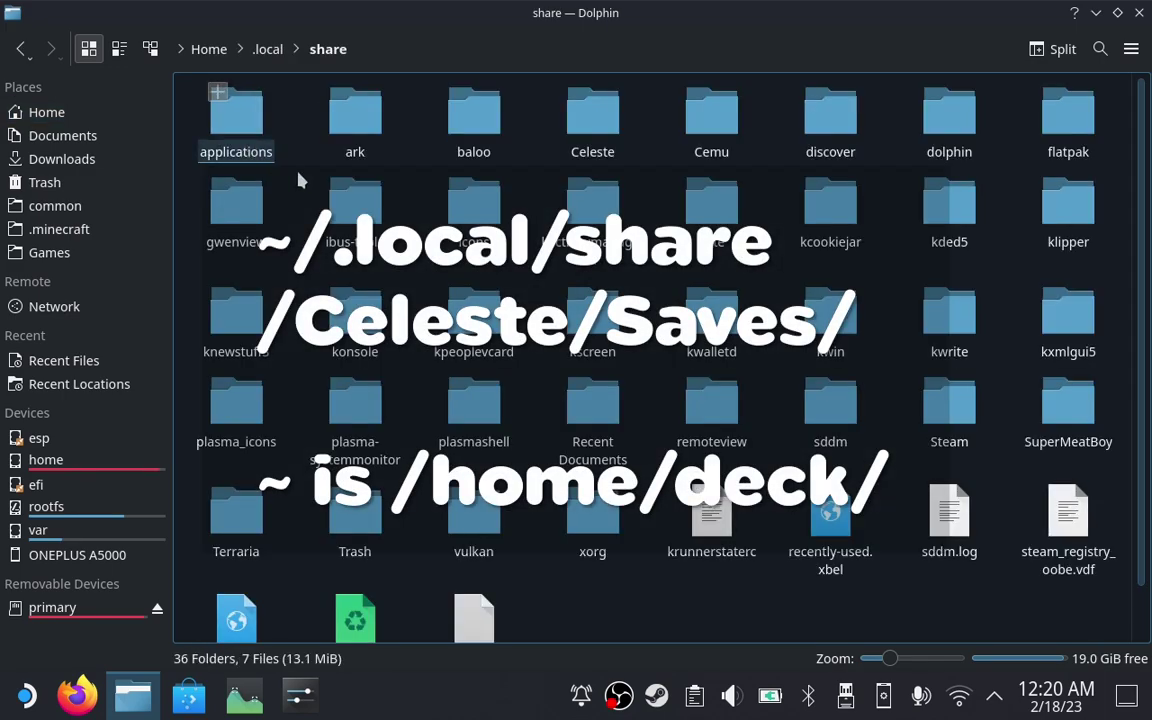
left_click(604, 121)
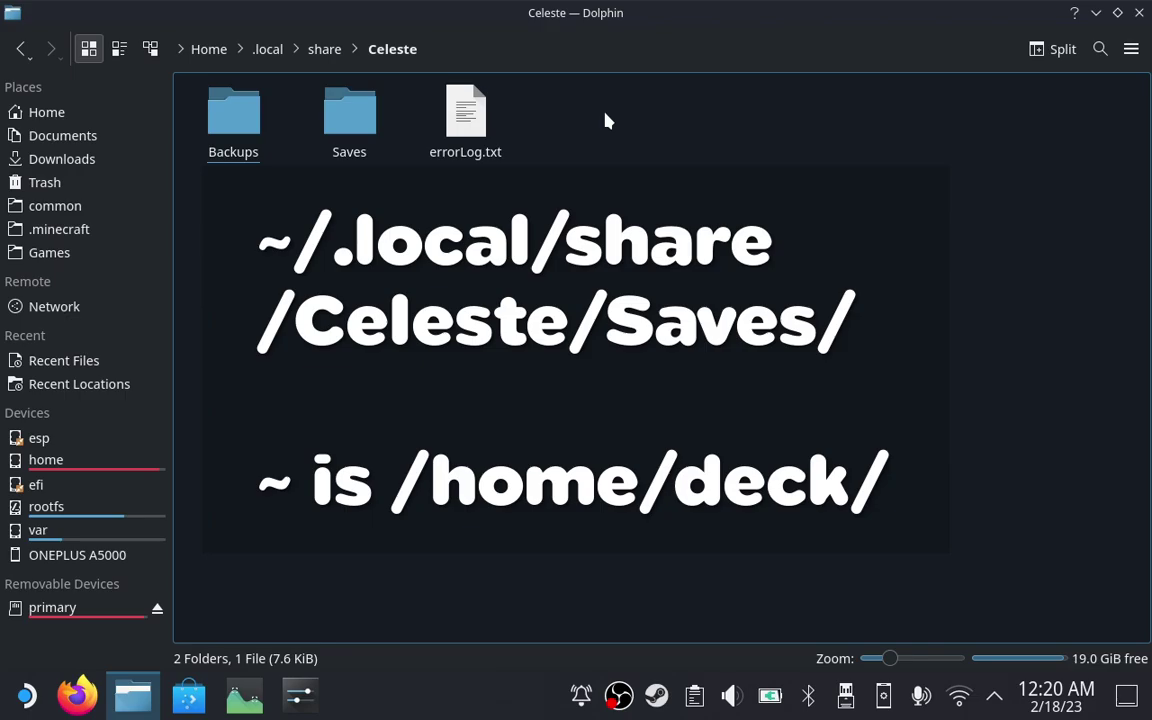
left_click(350, 135)
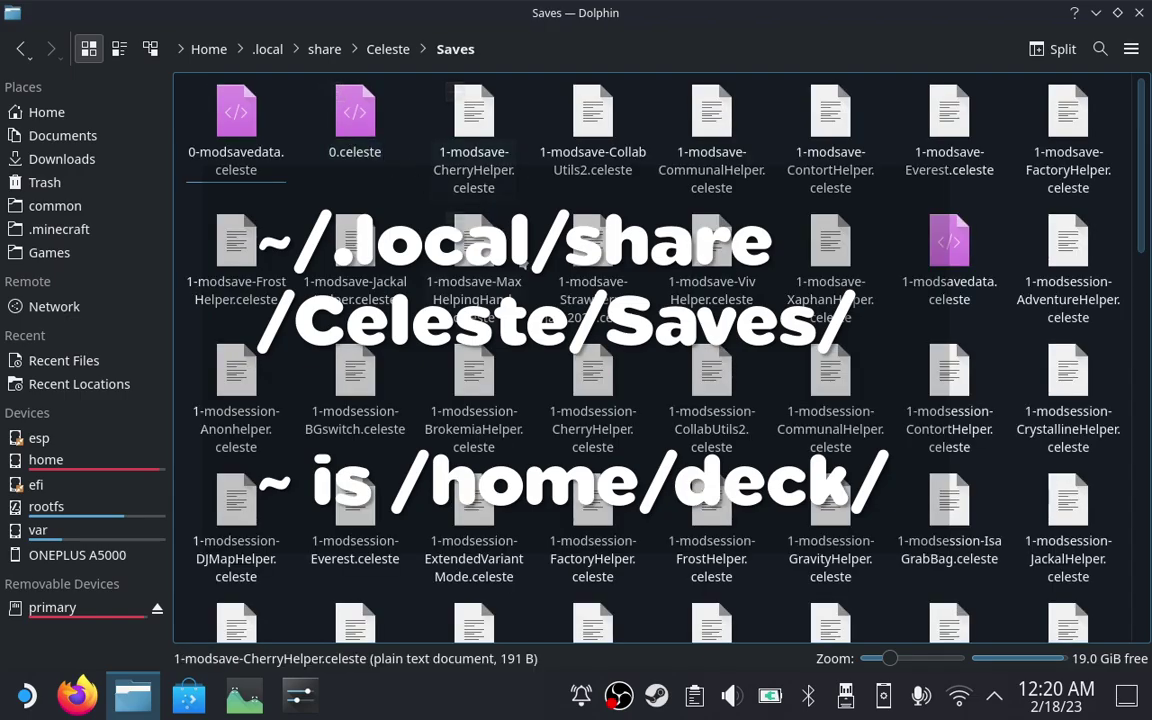
Find modsettings-Everest.celeste in the Saves folder and open it in the Kate text editor.
scroll(534, 297, "down", 3)
scroll(534, 297, "down", 10)
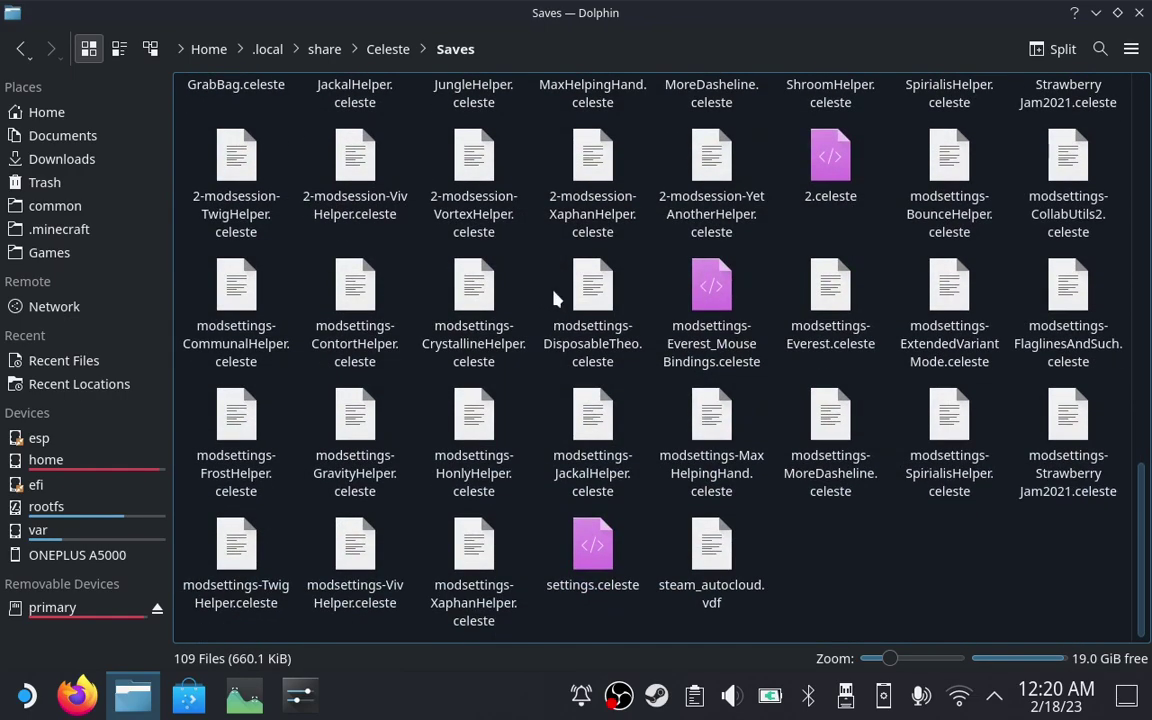
left_click(833, 295)
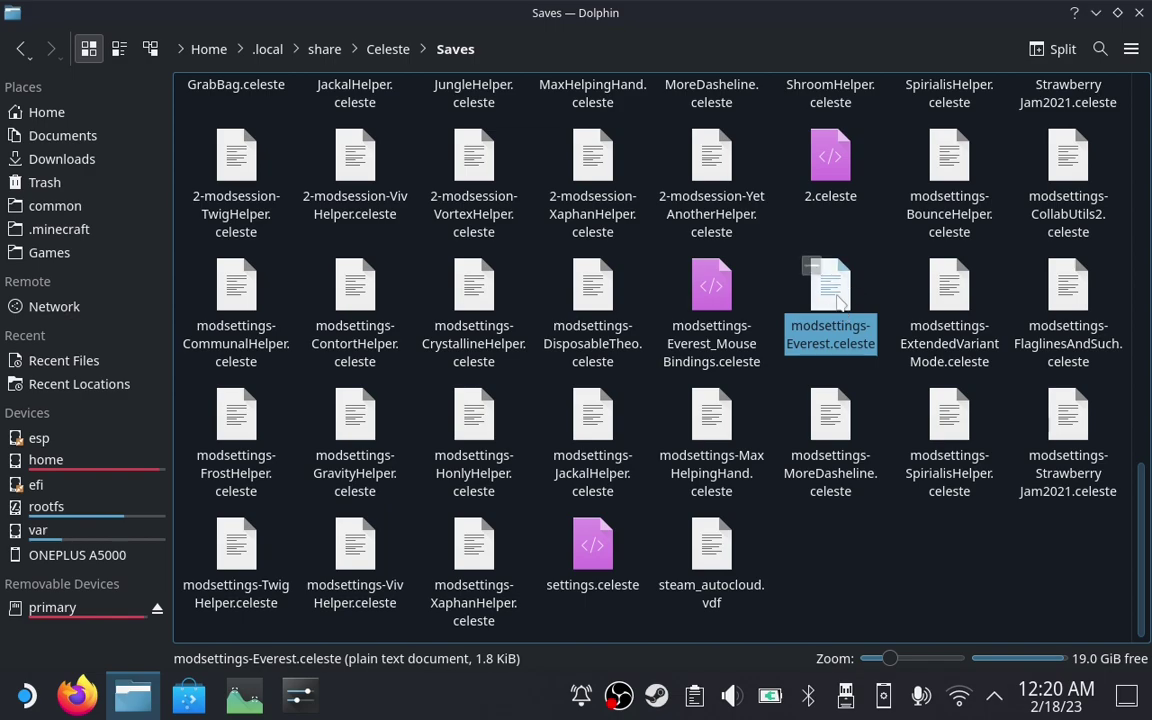
left_click_drag(840, 282, 828, 307)
double_click(828, 307)
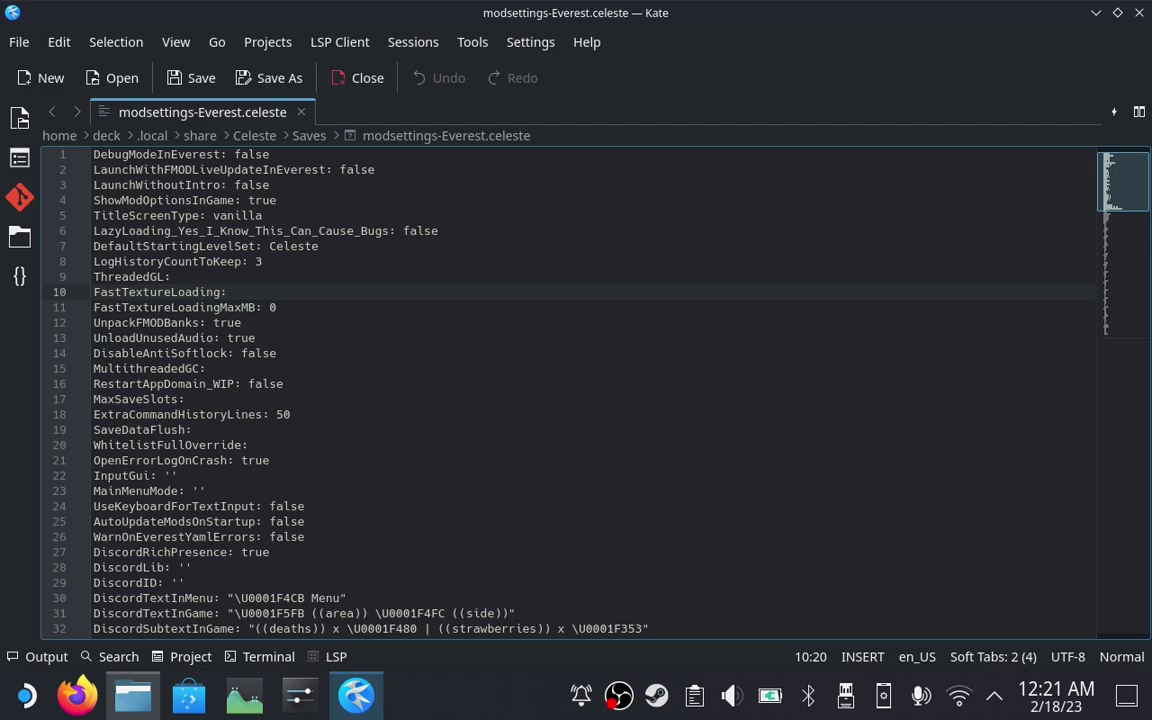
Set FastTextureLoading to false in modsettings-Everest.celeste, save the file on closing Kate, and close Dolphin.
type("f")
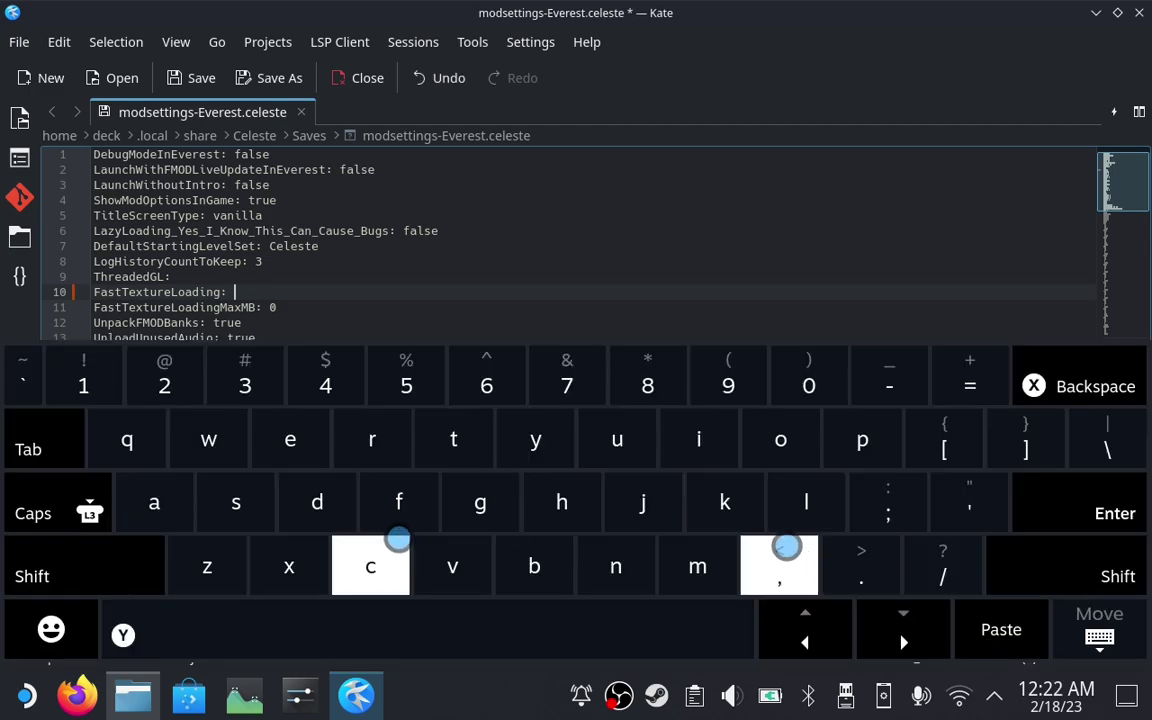
type("alse")
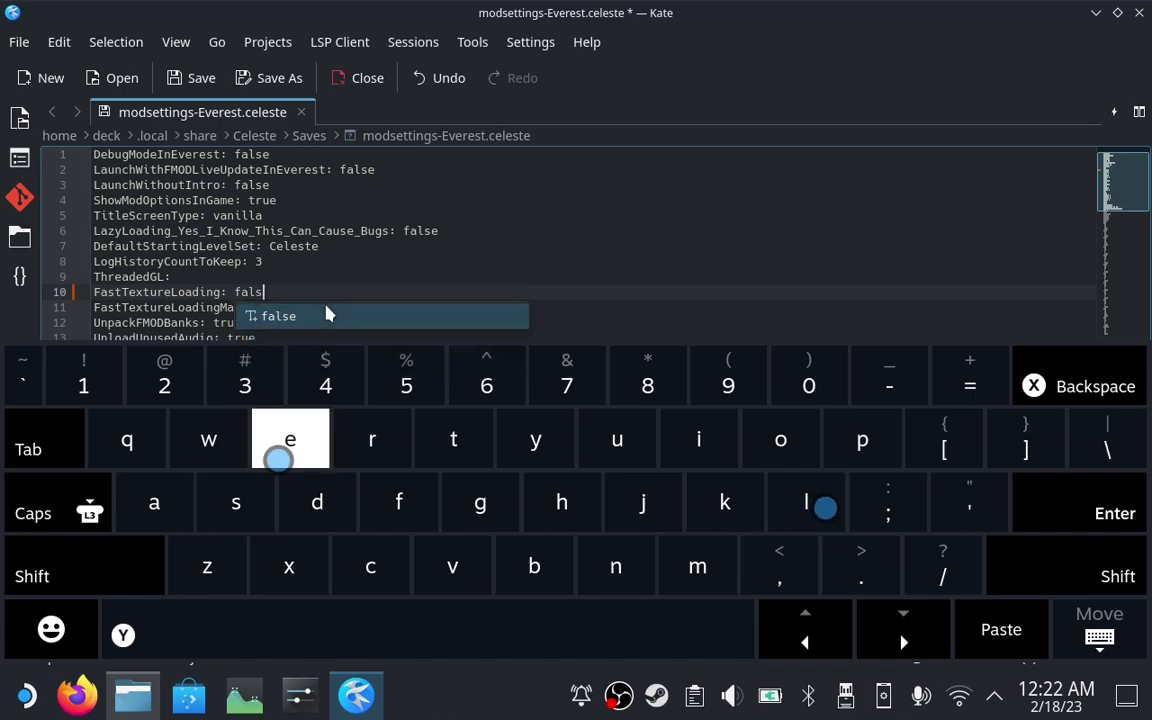
key("ctrl+q")
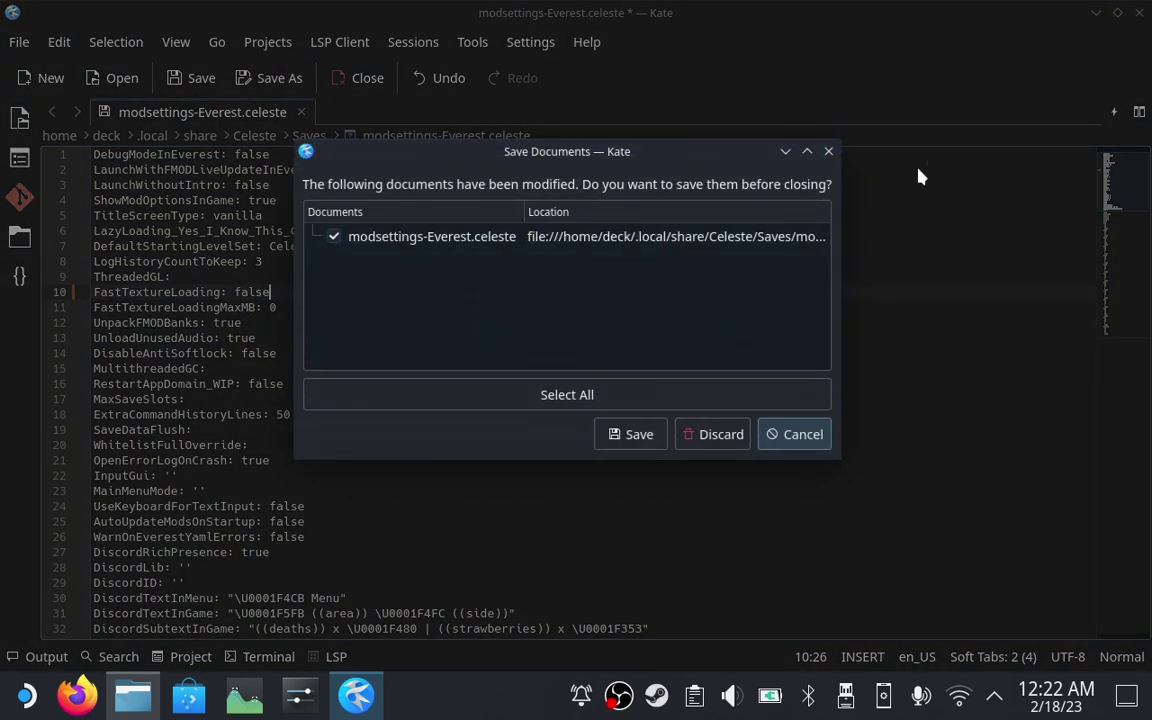
left_click(638, 434)
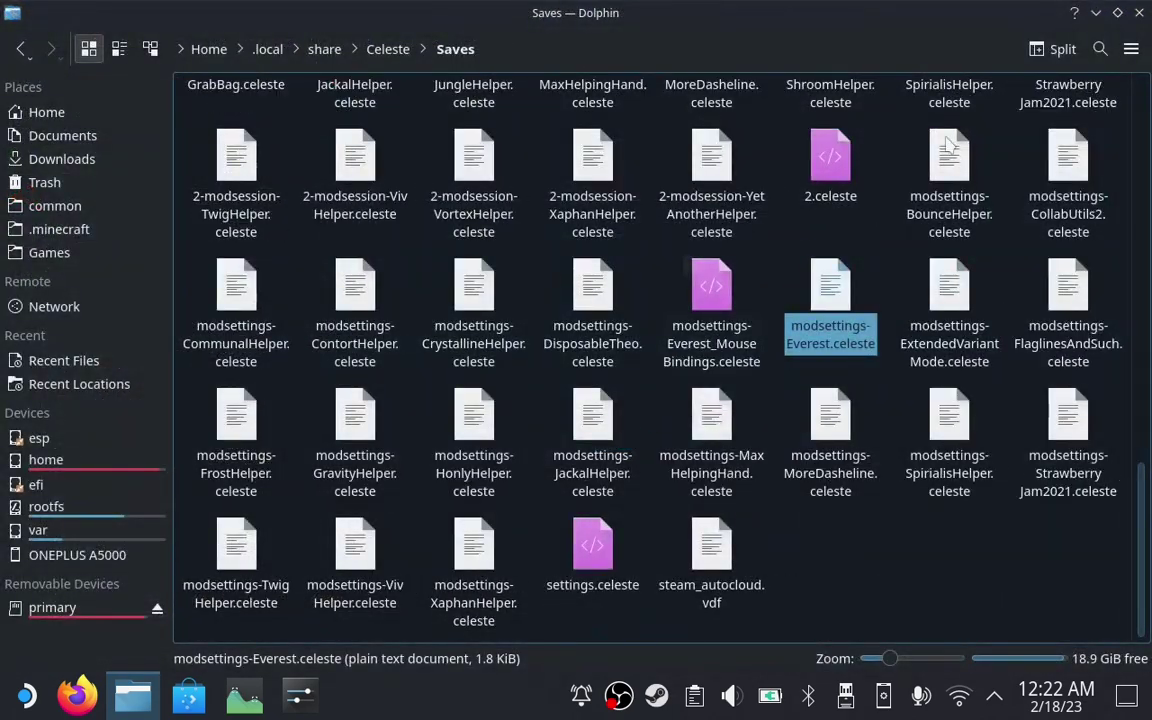
key("ctrl+q")
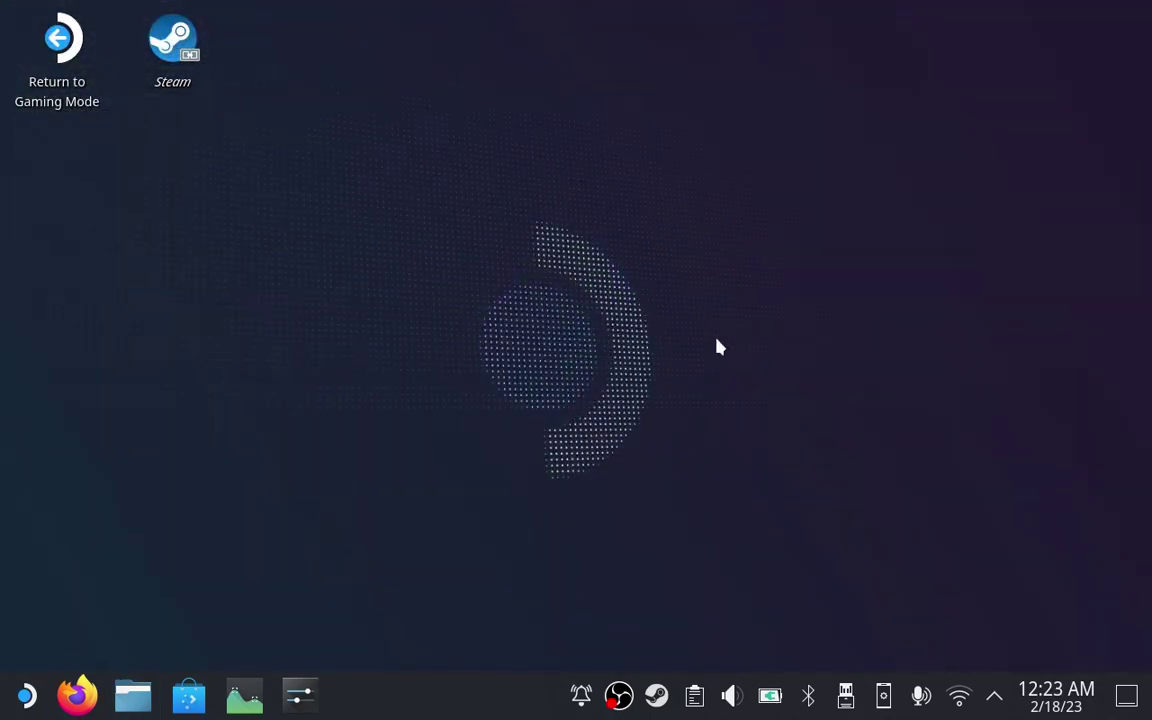